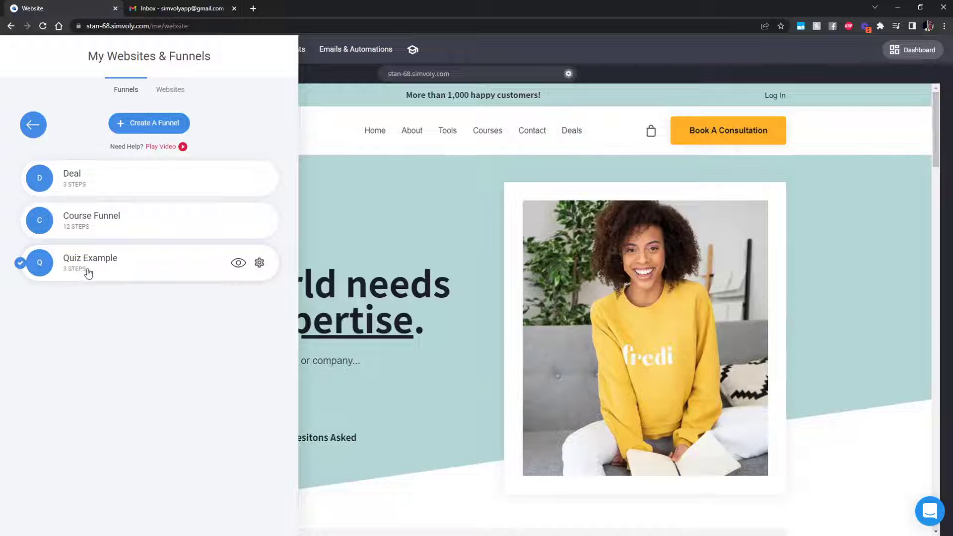
Open the Quiz Example funnel from the funnels list and edit its Landing page step
{"action": "left_click", "coordinate": [145, 123]}
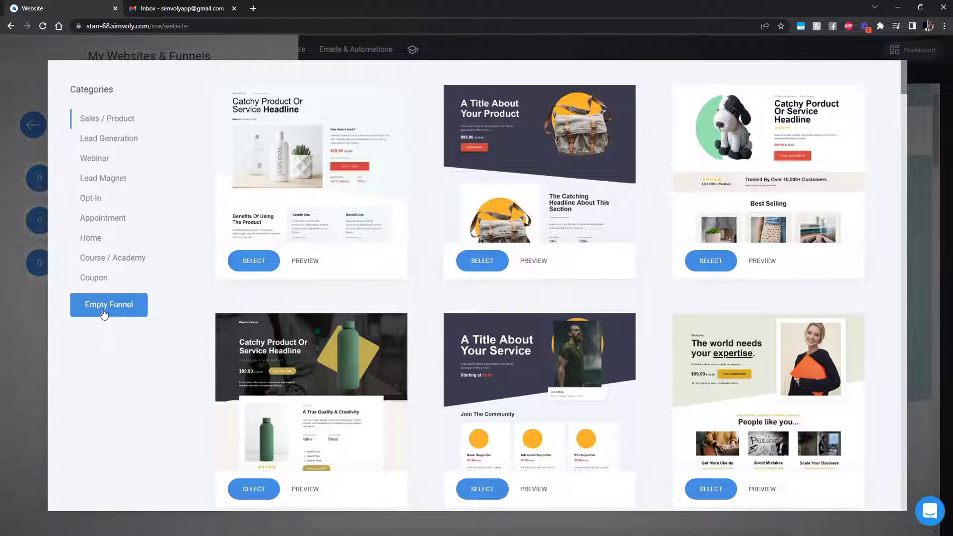
{"action": "left_click", "coordinate": [37, 314]}
{"action": "left_click", "coordinate": [132, 266]}
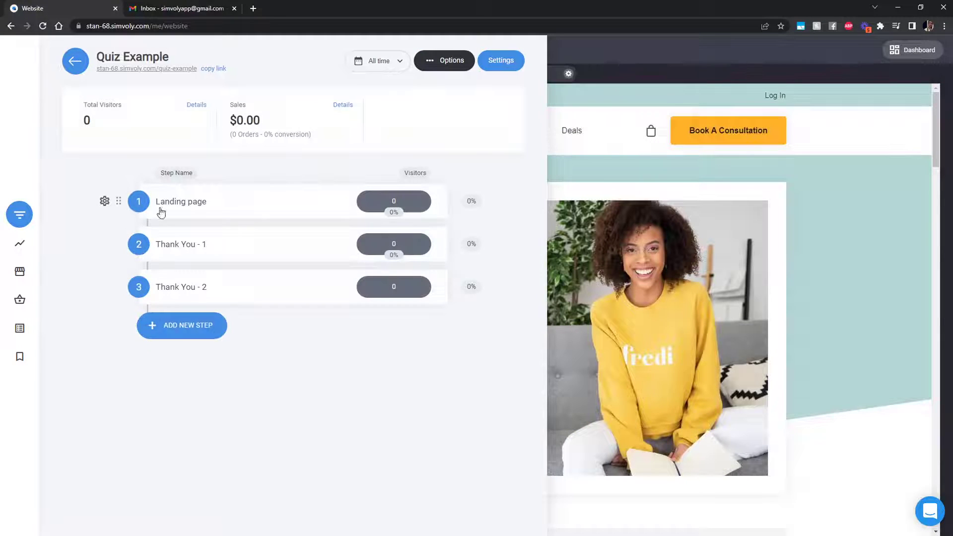
{"action": "left_click", "coordinate": [186, 202]}
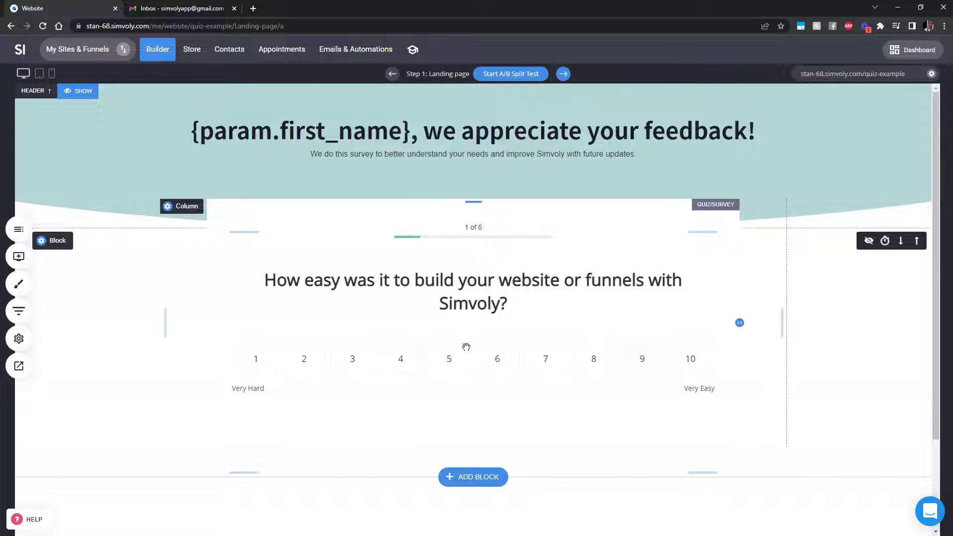
Review the Quiz Example funnel's steps, then bring up the Add Widget panel
{"action": "left_click", "coordinate": [19, 312]}
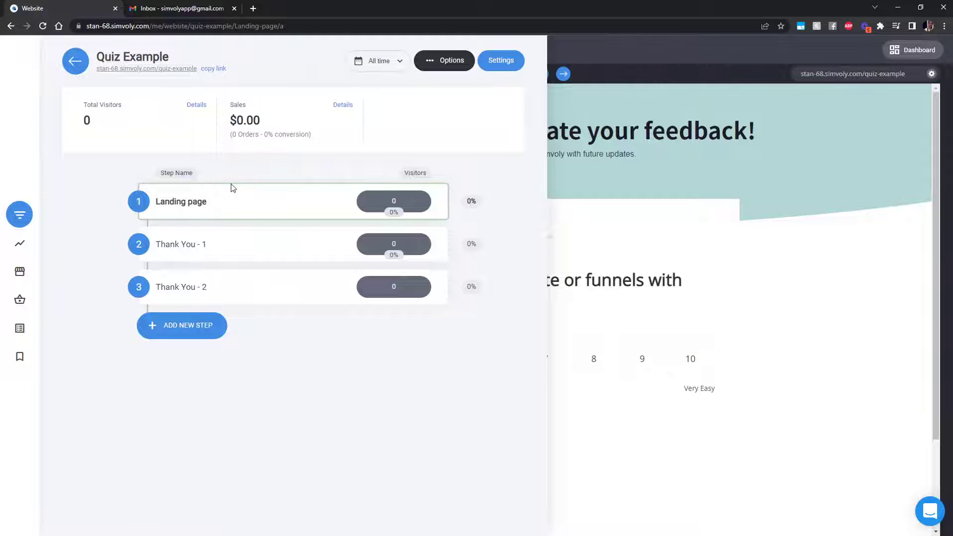
{"action": "mouse_move", "coordinate": [226, 191]}
{"action": "left_click", "coordinate": [668, 305]}
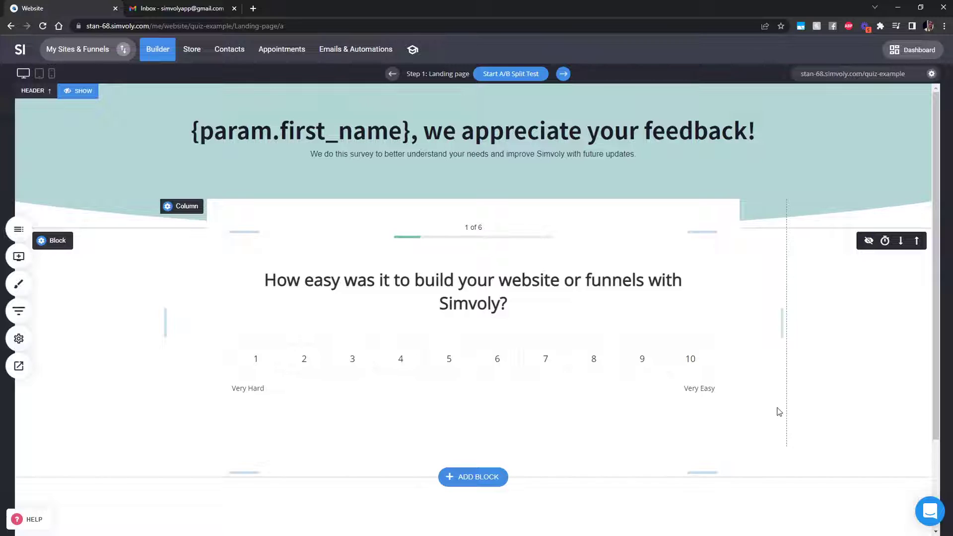
{"action": "left_click", "coordinate": [19, 311]}
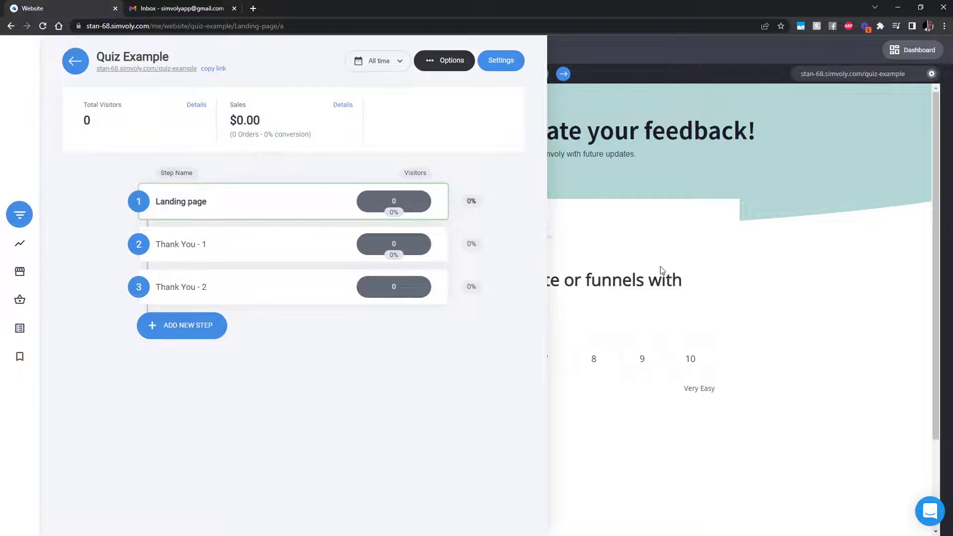
{"action": "left_click", "coordinate": [626, 262]}
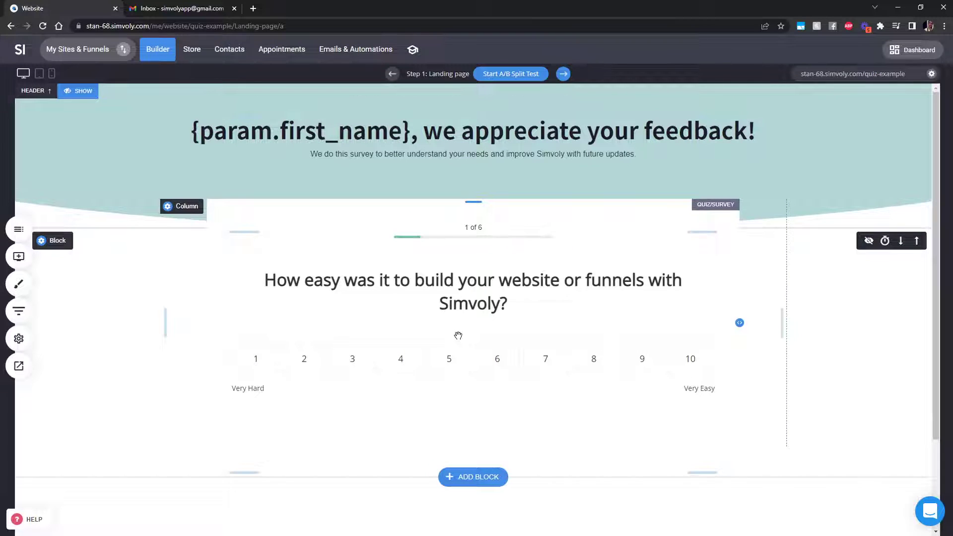
{"action": "left_click", "coordinate": [19, 257]}
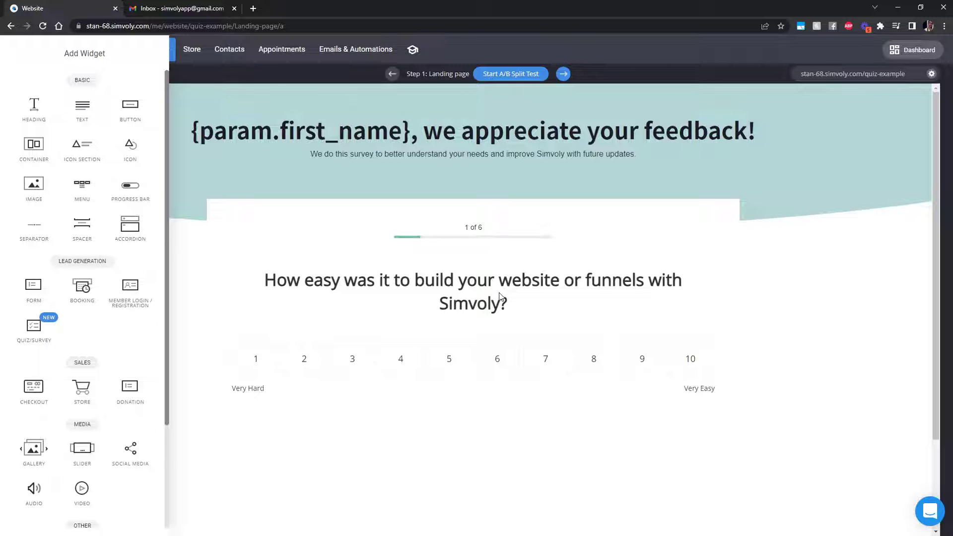
Close the widget list and open the quiz block's Form Fields, showing Steps 1 to 6
{"action": "left_click", "coordinate": [504, 326]}
{"action": "double_click", "coordinate": [481, 345]}
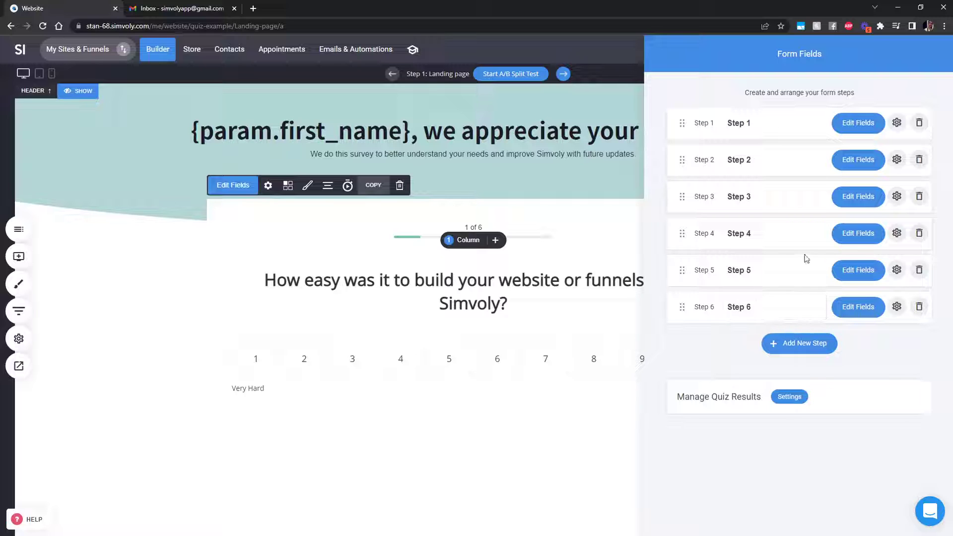
{"action": "left_click", "coordinate": [857, 128]}
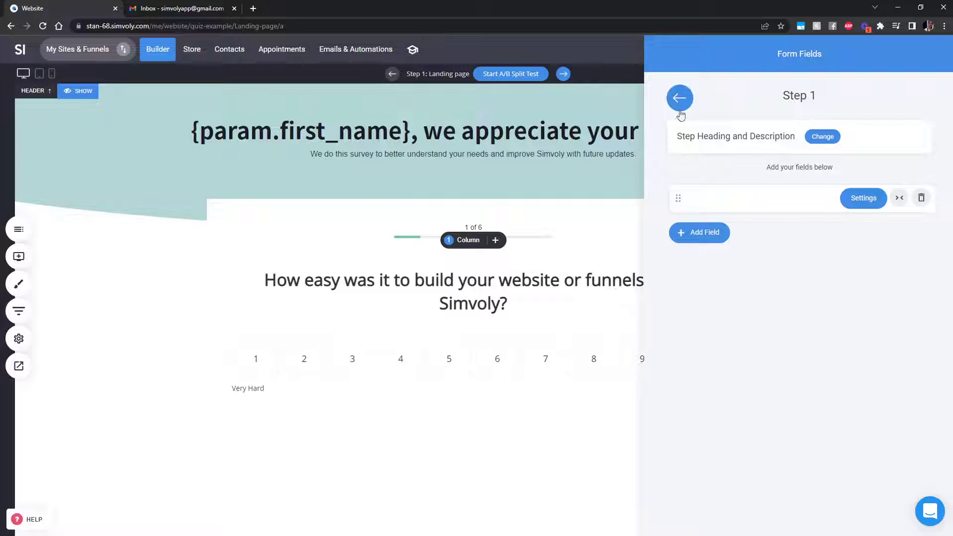
{"action": "left_click", "coordinate": [680, 99]}
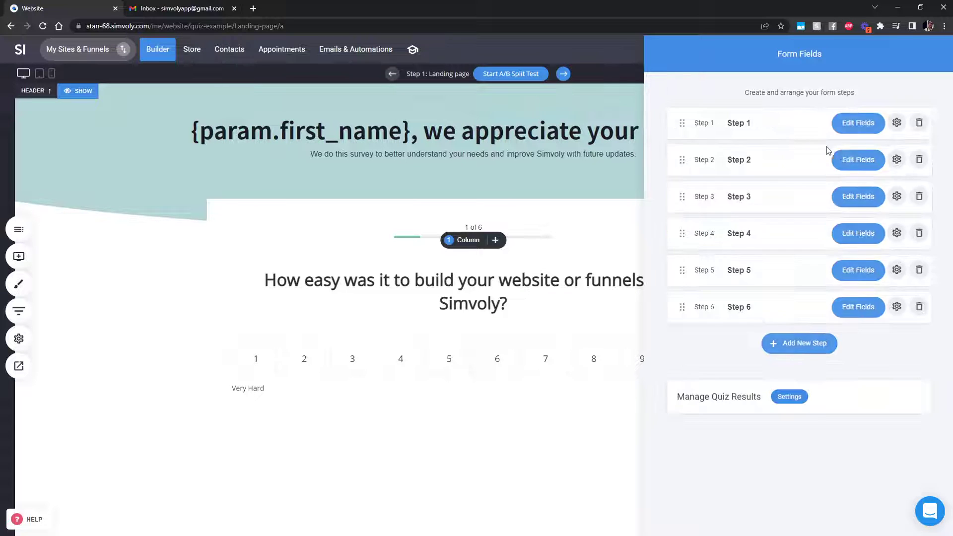
{"action": "left_click", "coordinate": [856, 158]}
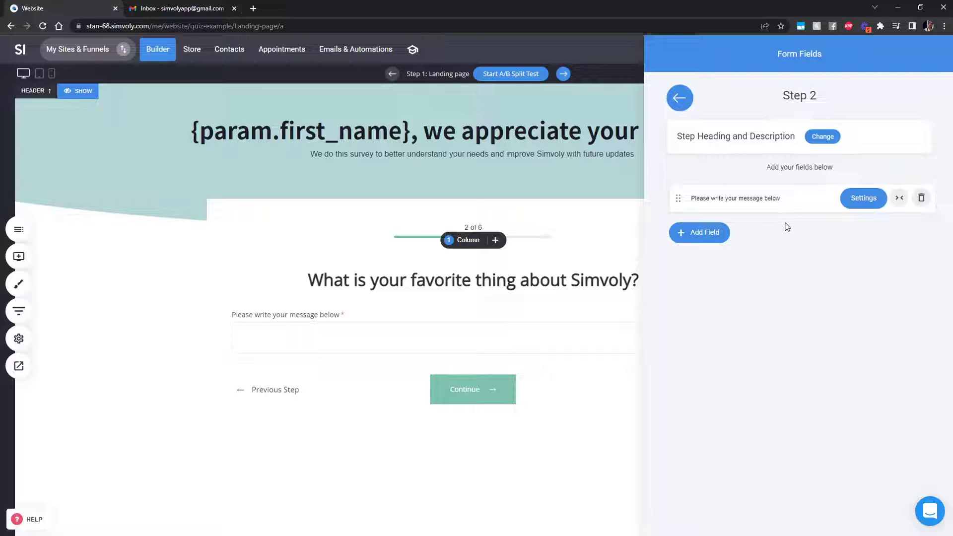
{"action": "left_click", "coordinate": [857, 201]}
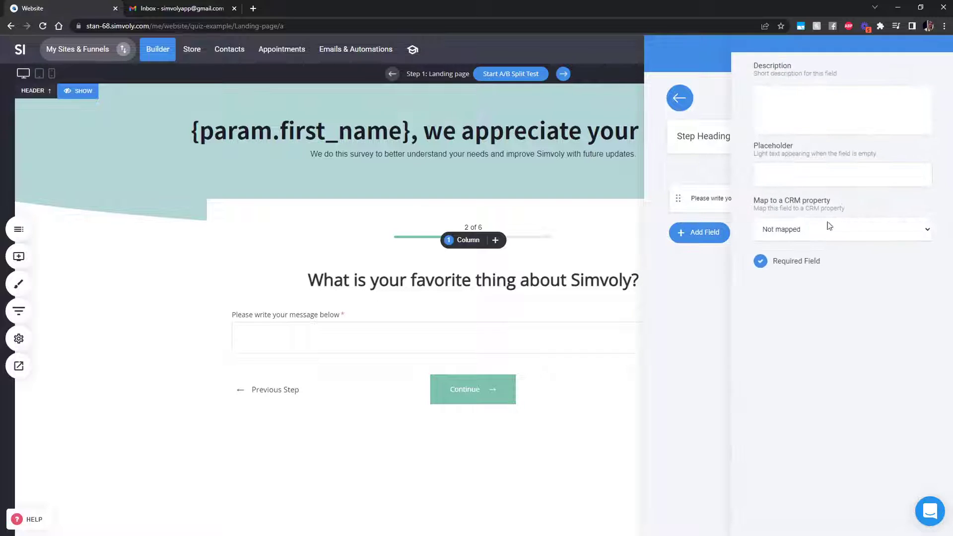
{"action": "left_click", "coordinate": [817, 232]}
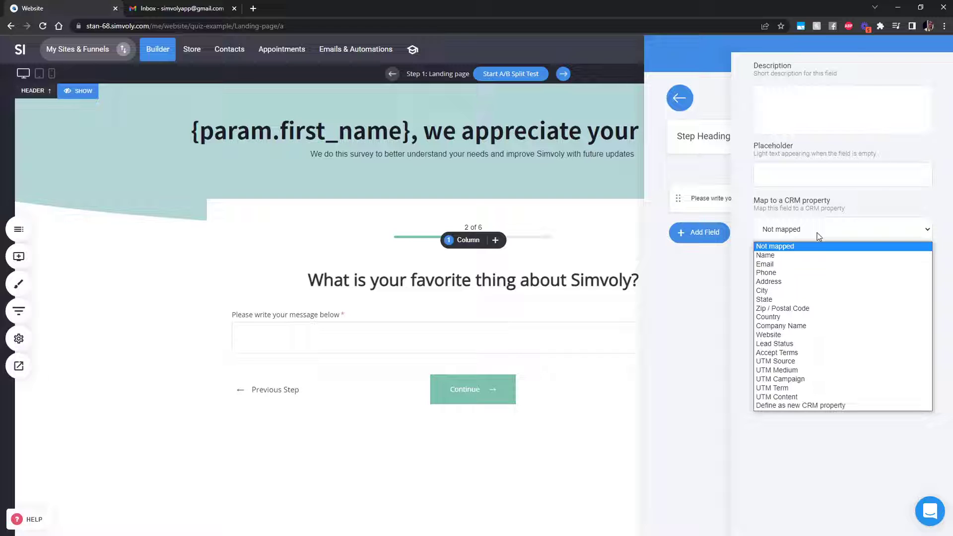
{"action": "left_click", "coordinate": [693, 300]}
{"action": "left_click", "coordinate": [678, 99]}
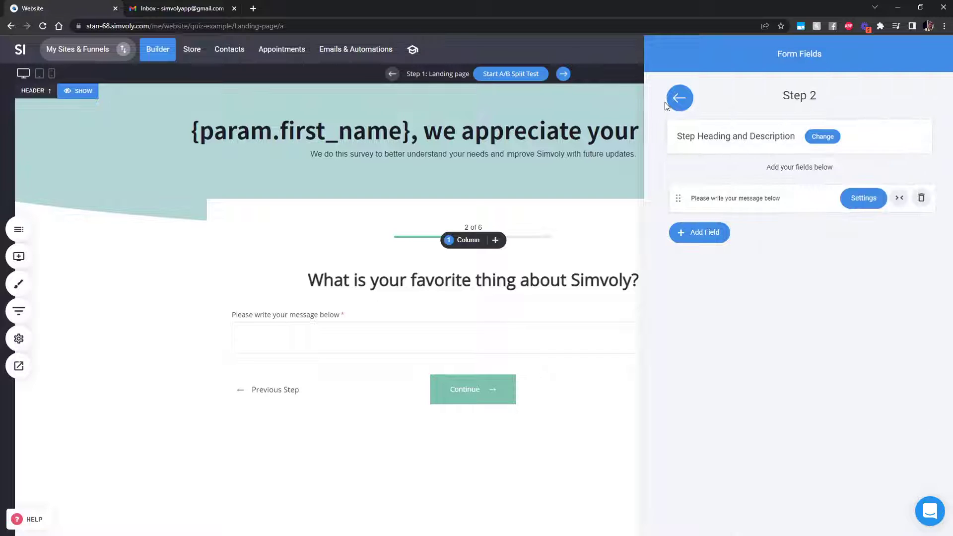
{"action": "left_click", "coordinate": [679, 99]}
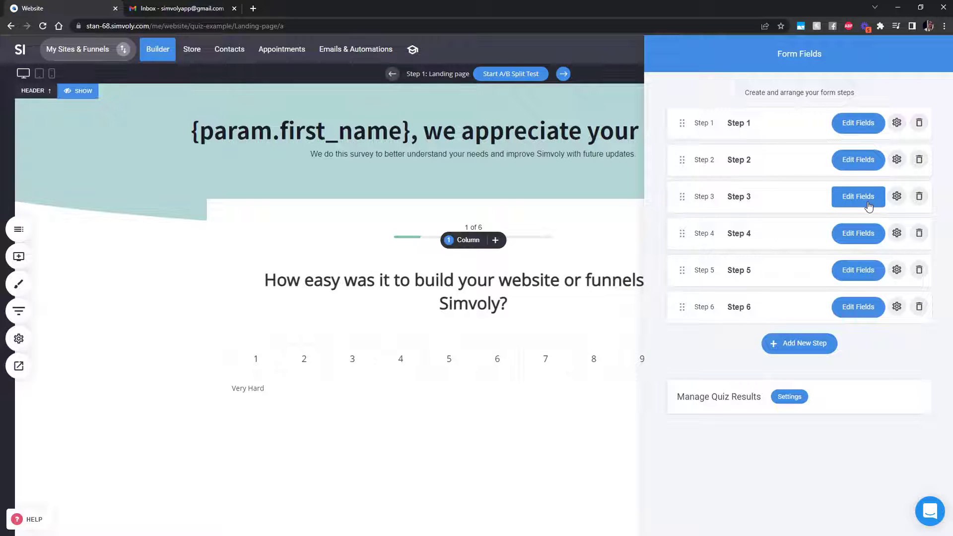
{"action": "left_click", "coordinate": [868, 206]}
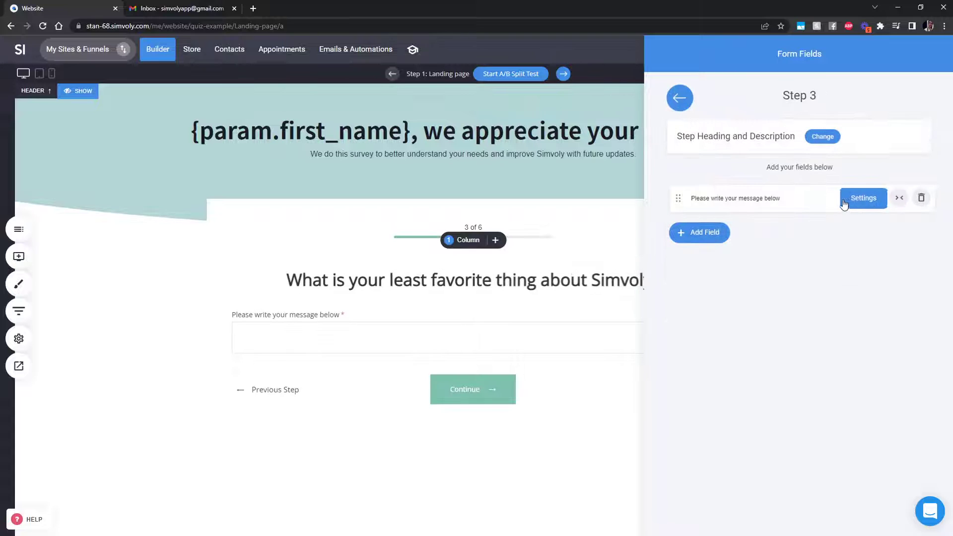
{"action": "left_click", "coordinate": [680, 99]}
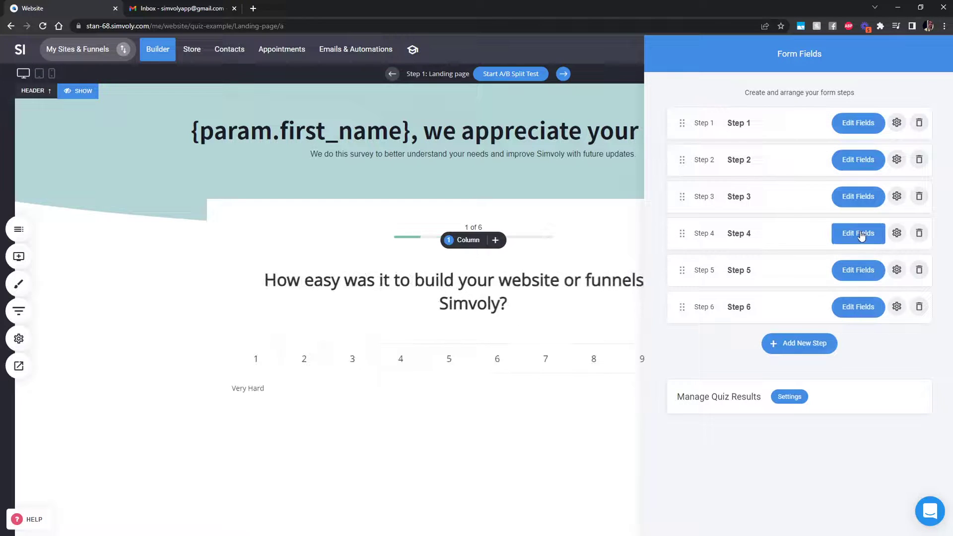
{"action": "left_click", "coordinate": [859, 232]}
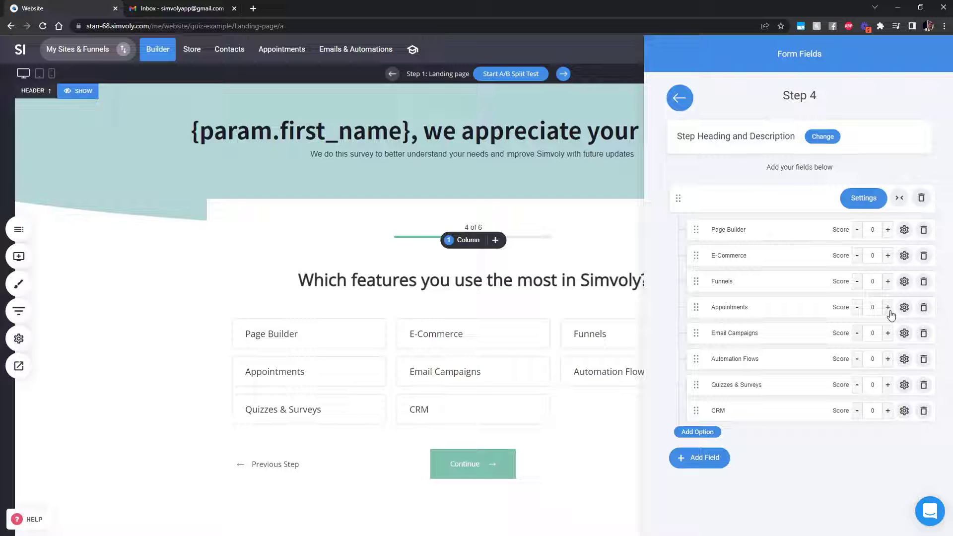
{"action": "left_click", "coordinate": [684, 107]}
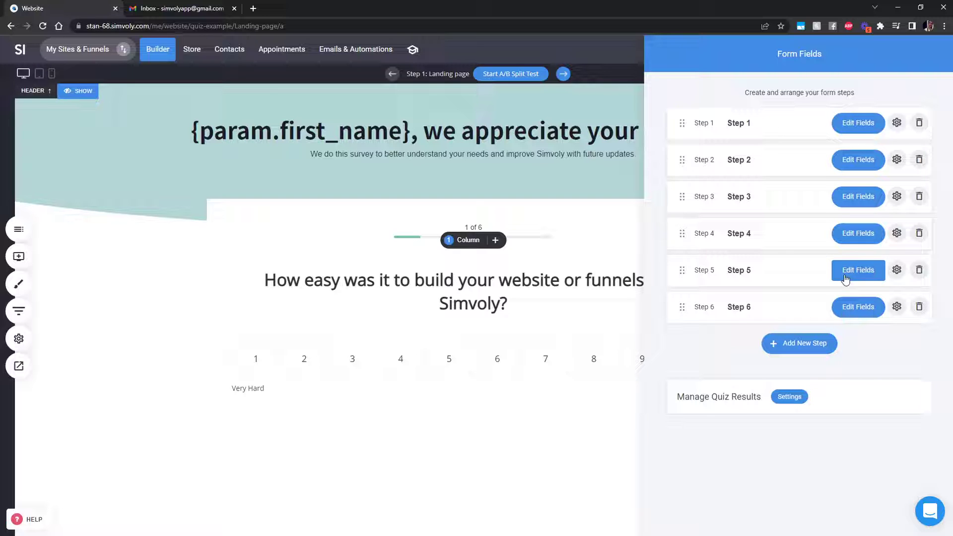
Edit Step 6's fields and bring up its Add Field type chooser
{"action": "left_click", "coordinate": [851, 309]}
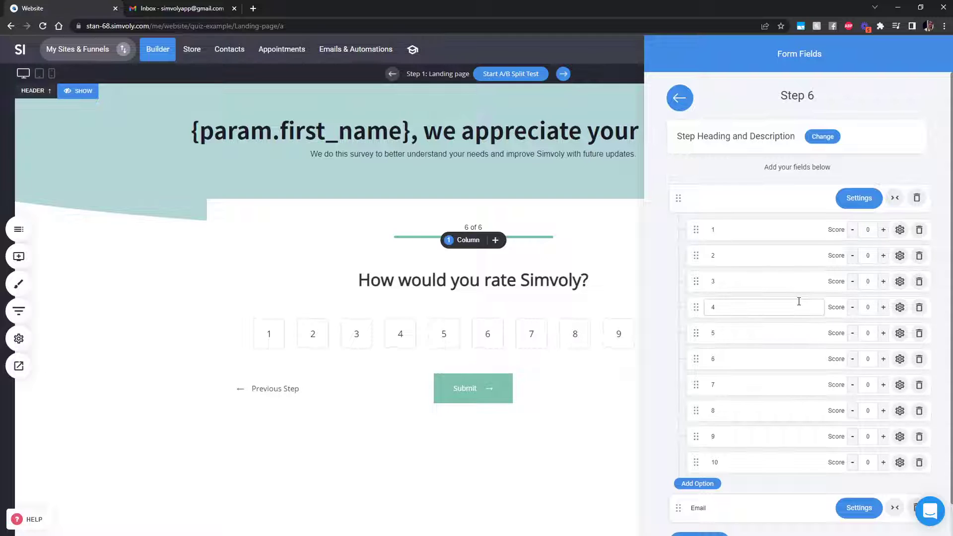
{"action": "scroll", "coordinate": [794, 348], "scroll_direction": "down", "scroll_amount": 1}
{"action": "left_click", "coordinate": [700, 508]}
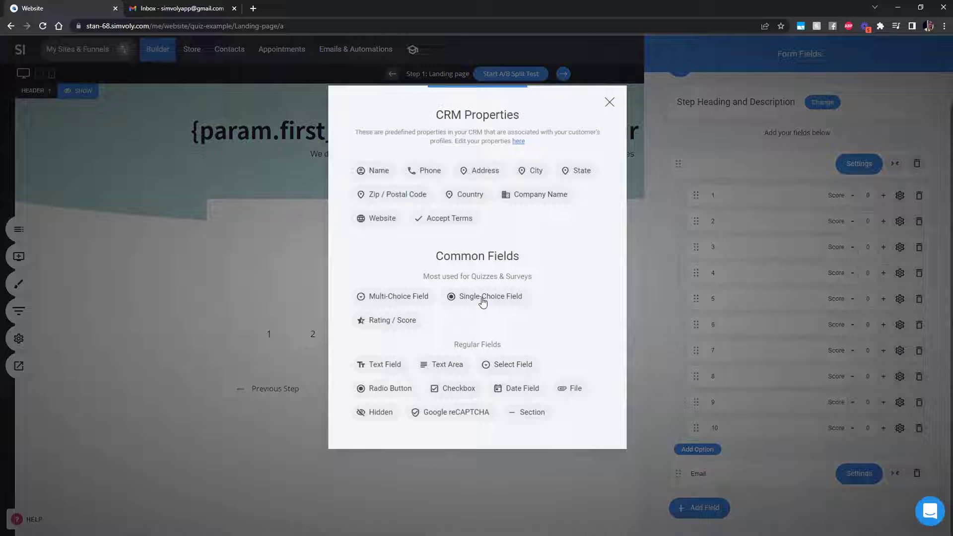
{"action": "left_click", "coordinate": [794, 507]}
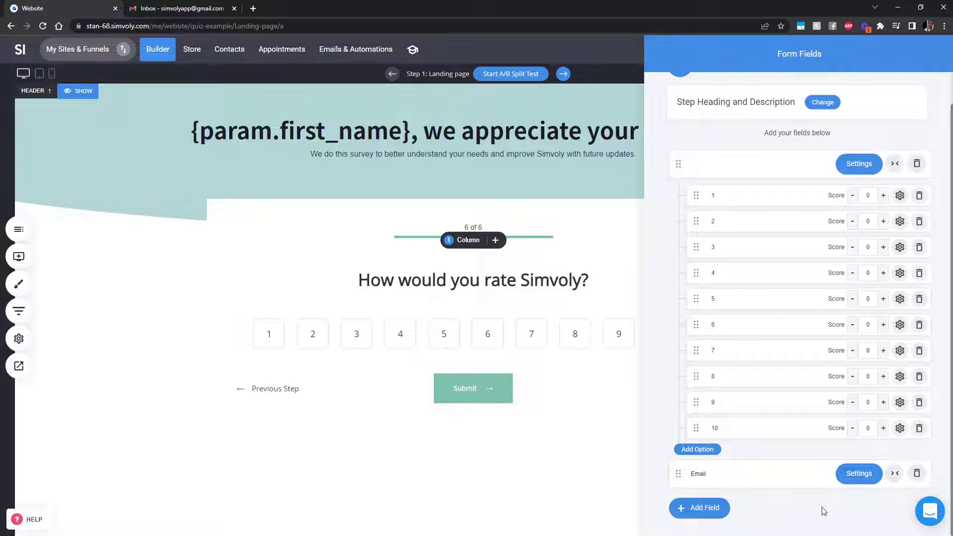
{"action": "left_click", "coordinate": [709, 511]}
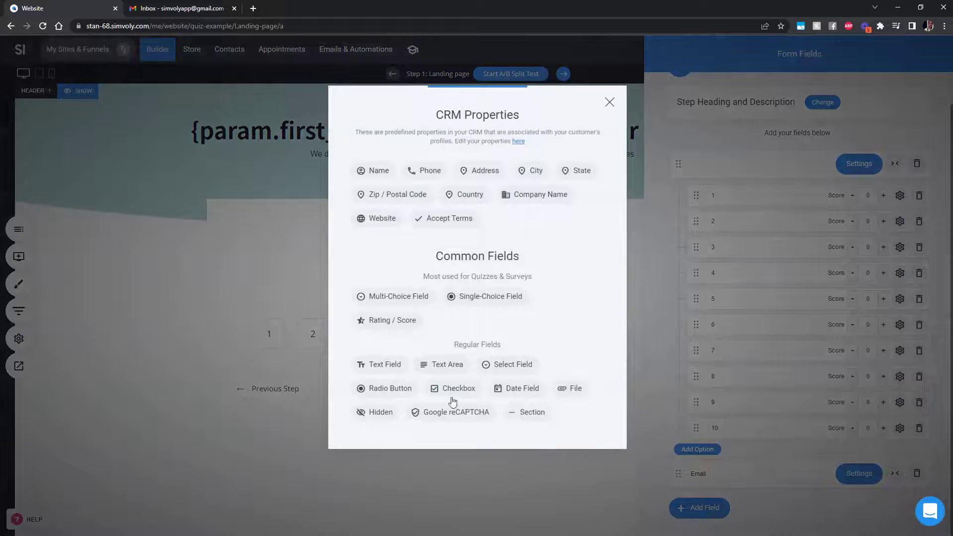
Add a Hidden field to step 6 and relabel it 'Name'
{"action": "left_click", "coordinate": [380, 412]}
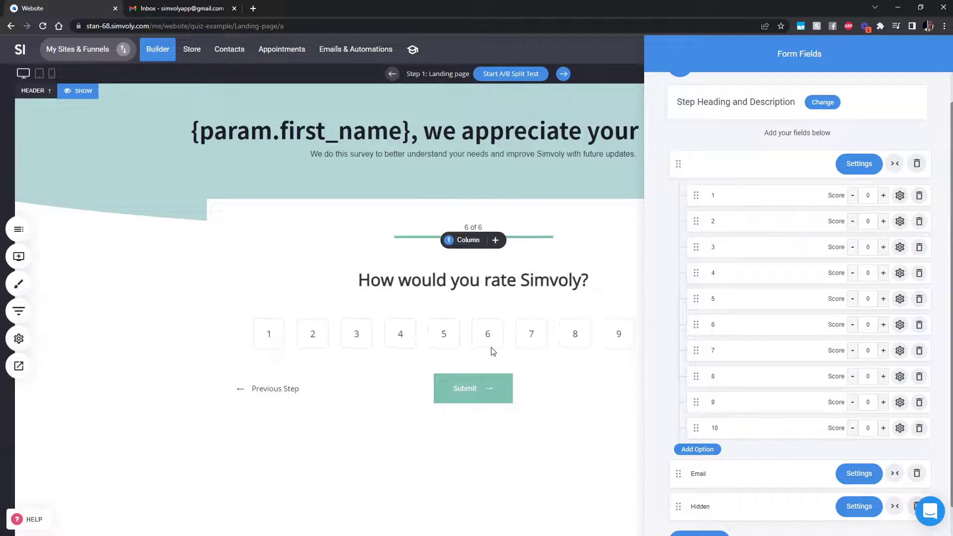
{"action": "scroll", "coordinate": [817, 433], "scroll_direction": "down", "scroll_amount": 1}
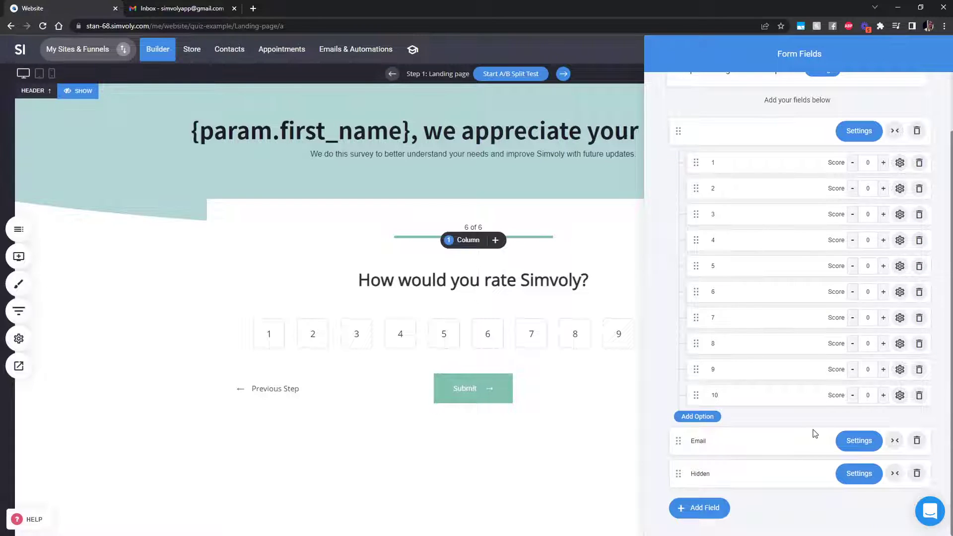
{"action": "left_click", "coordinate": [745, 477]}
{"action": "double_click", "coordinate": [747, 477]}
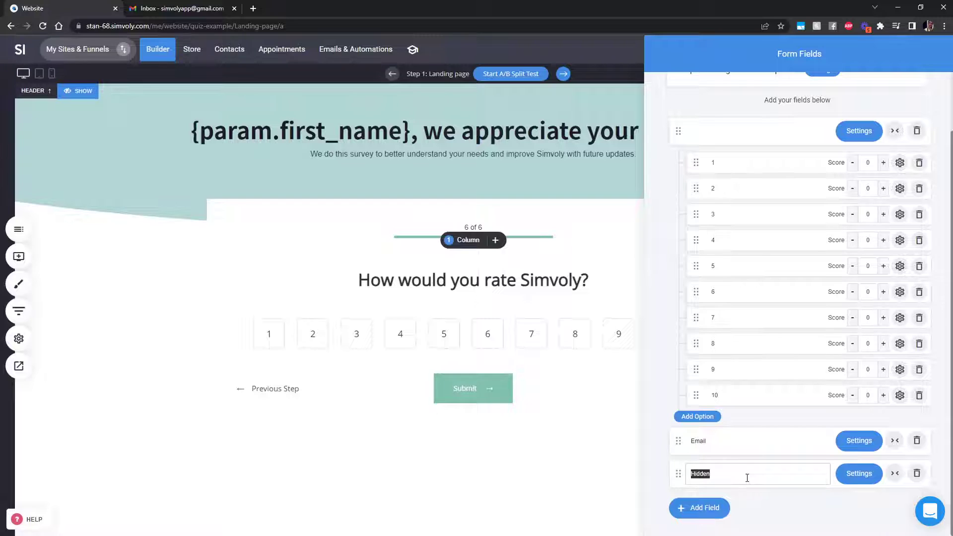
{"action": "type", "text": "Name"}
{"action": "key", "text": "BackSpace"}
{"action": "key", "text": "BackSpace"}
{"action": "key", "text": "BackSpace"}
{"action": "type", "text": "ame"}
{"action": "left_click", "coordinate": [776, 500]}
Leave the hidden Name field's CRM mapping set to Not mapped
{"action": "left_click", "coordinate": [865, 484]}
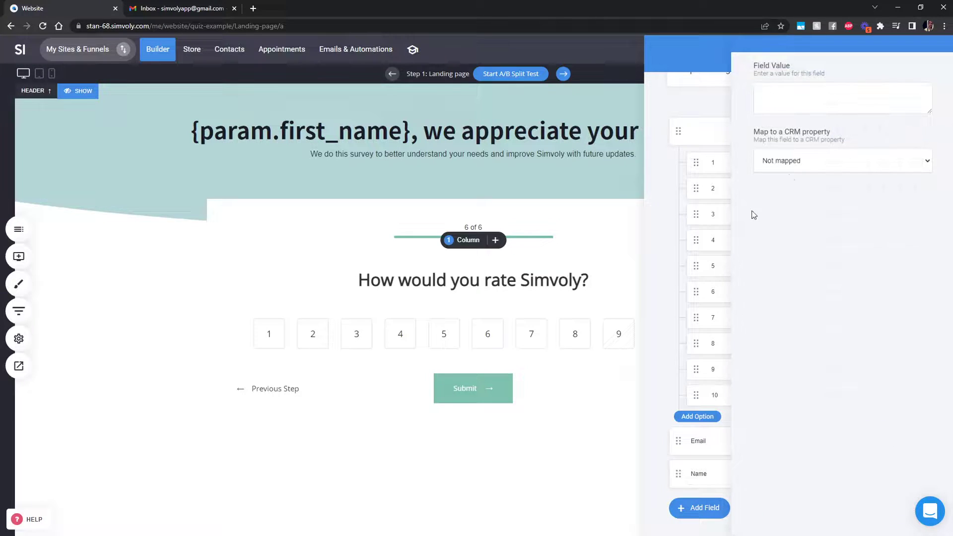
{"action": "left_click", "coordinate": [791, 167]}
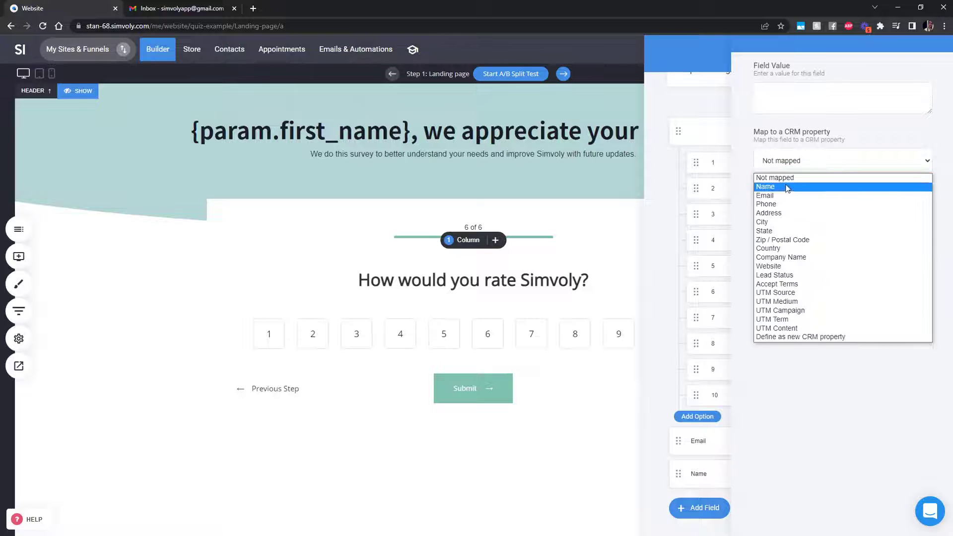
{"action": "left_click", "coordinate": [788, 187]}
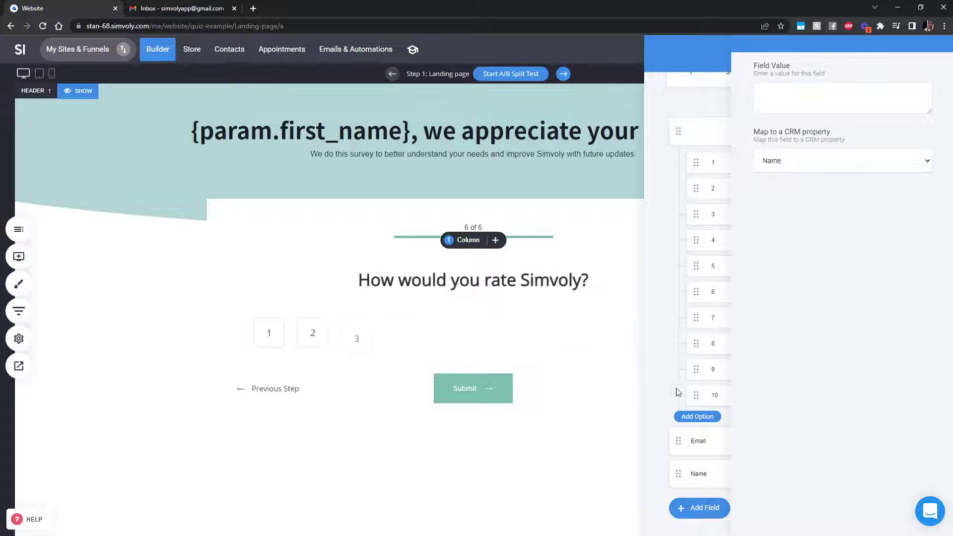
{"action": "left_click", "coordinate": [798, 160]}
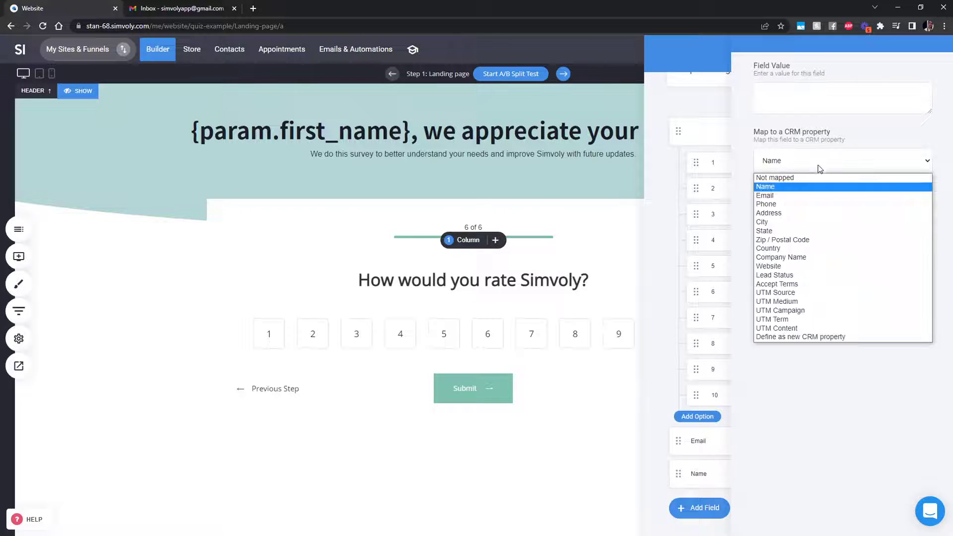
{"action": "left_click", "coordinate": [794, 178]}
{"action": "left_click", "coordinate": [660, 429]}
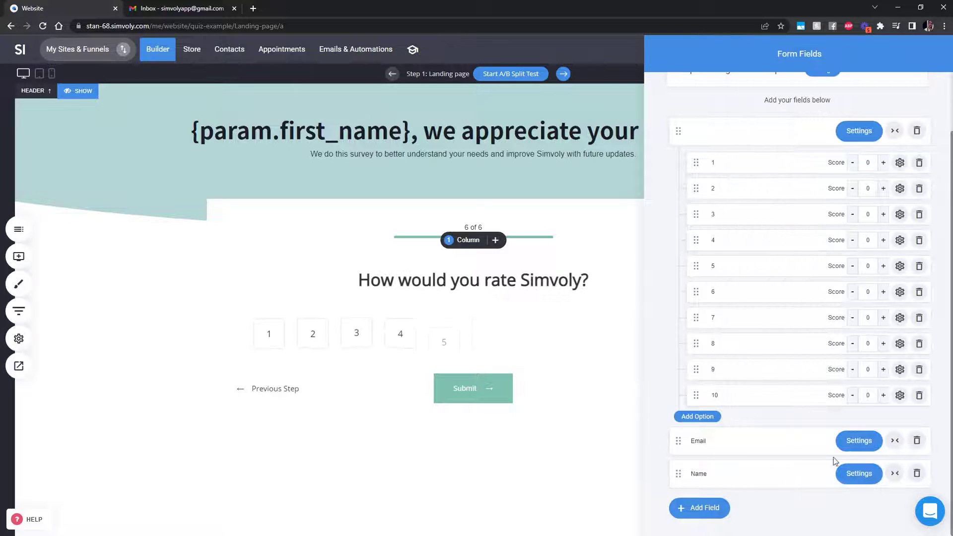
Map the Email field to the Email CRM property
{"action": "left_click", "coordinate": [855, 440]}
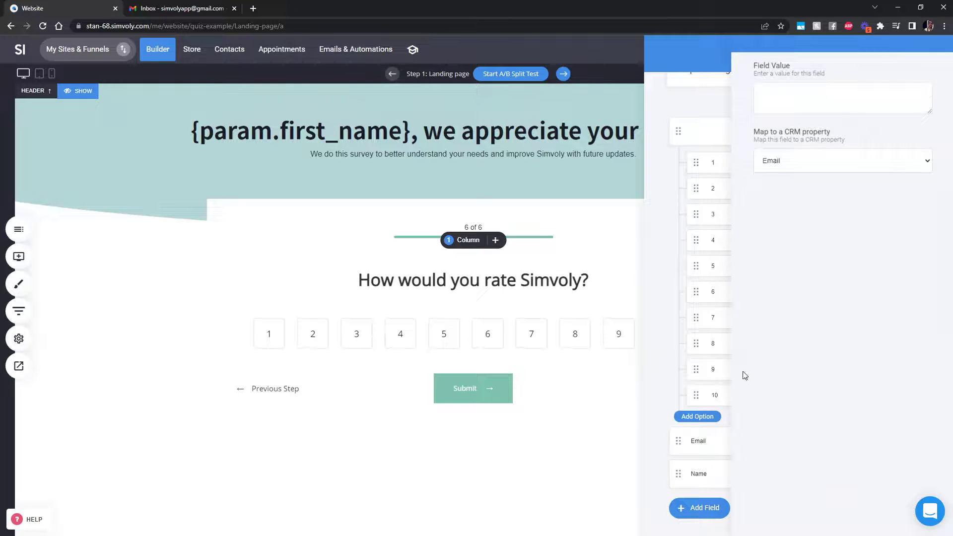
{"action": "left_click", "coordinate": [796, 164]}
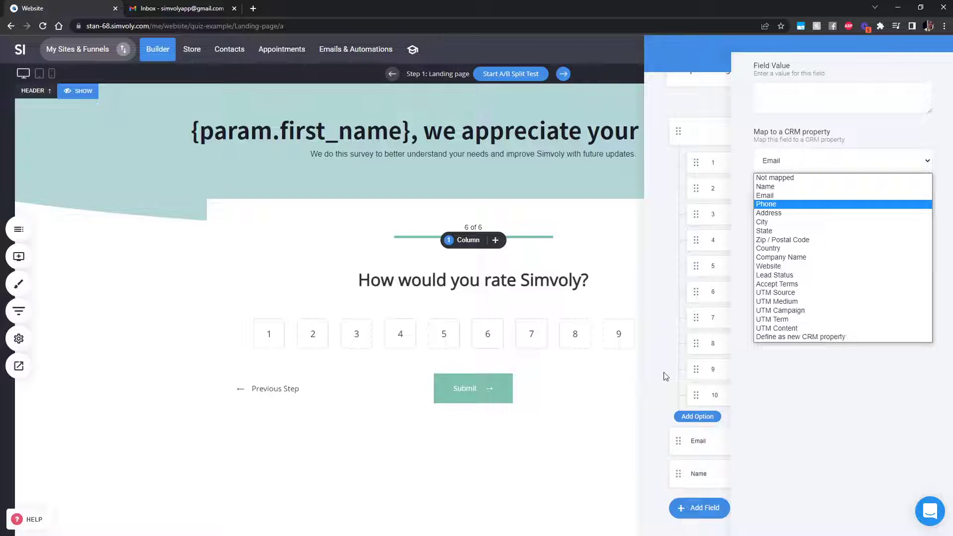
{"action": "left_click", "coordinate": [769, 198]}
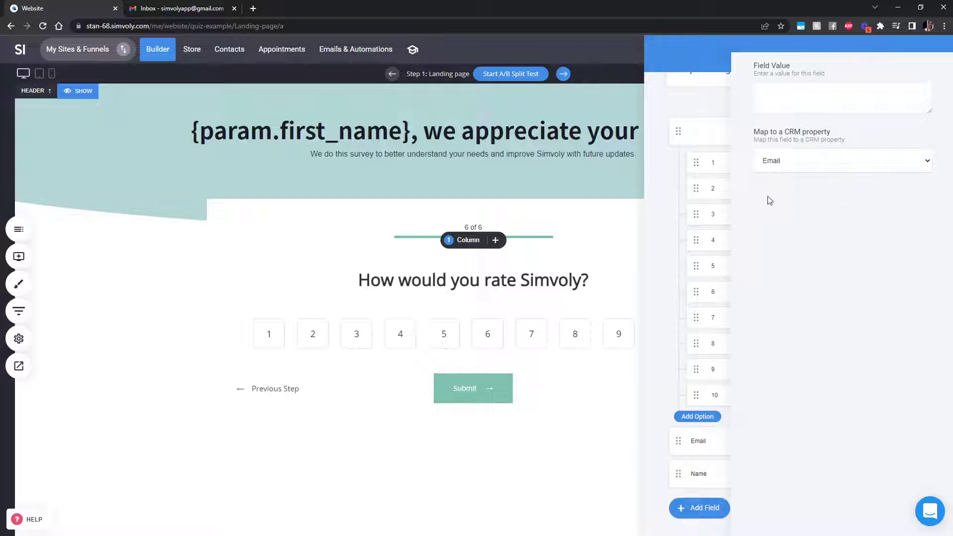
{"action": "left_click", "coordinate": [699, 445]}
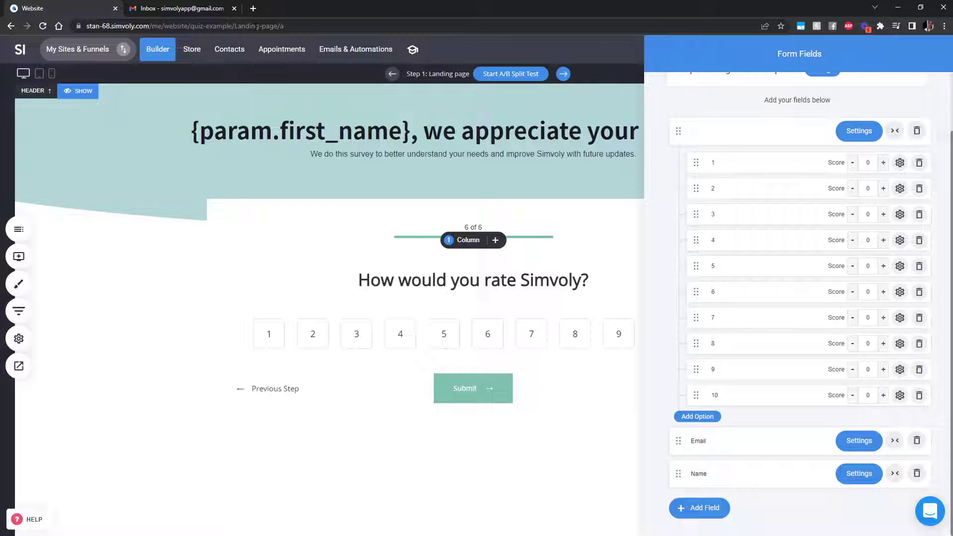
Close Form Fields, save the page with Ctrl+S, and select the personalized heading for editing
{"action": "left_click", "coordinate": [566, 292]}
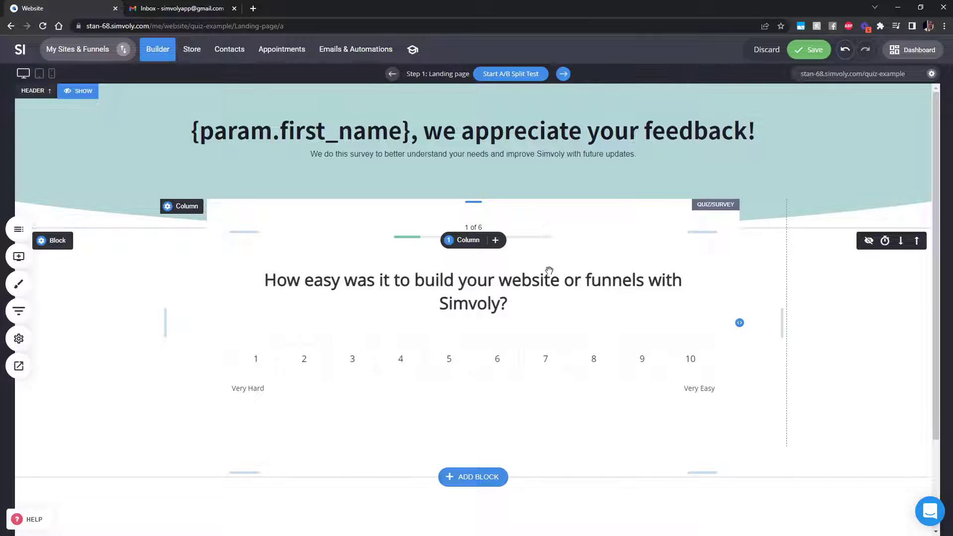
{"action": "key", "text": "ctrl+s"}
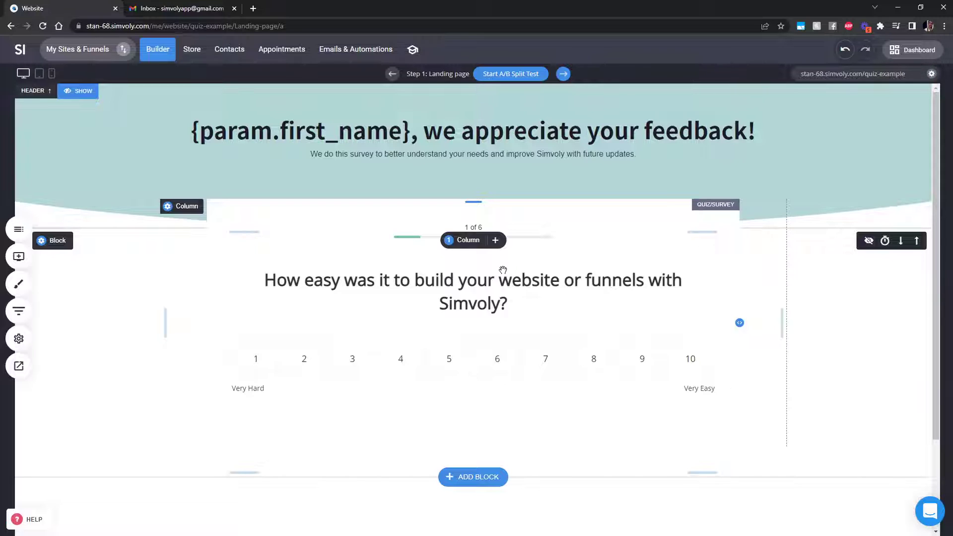
{"action": "left_click", "coordinate": [348, 135]}
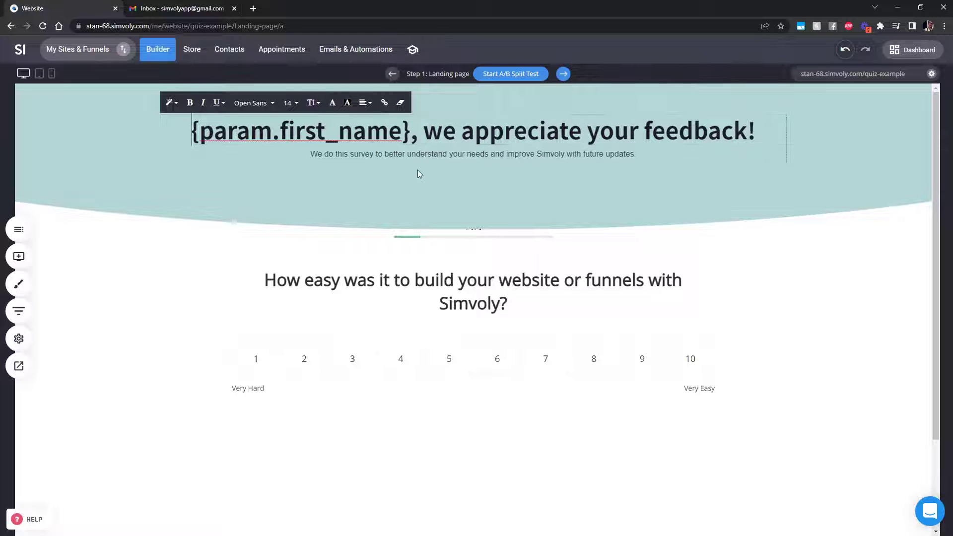
{"action": "left_click", "coordinate": [812, 371]}
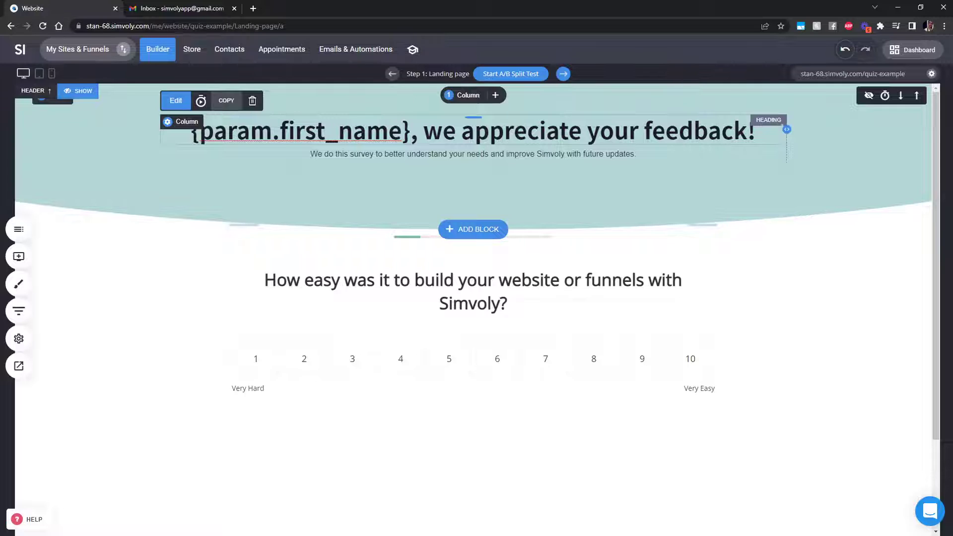
{"action": "left_click", "coordinate": [192, 130]}
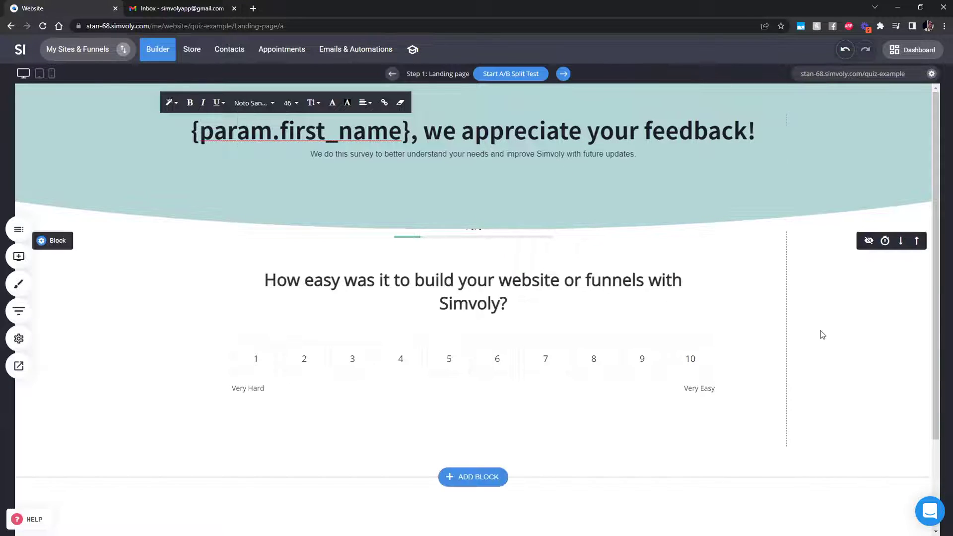
{"action": "left_click", "coordinate": [19, 338]}
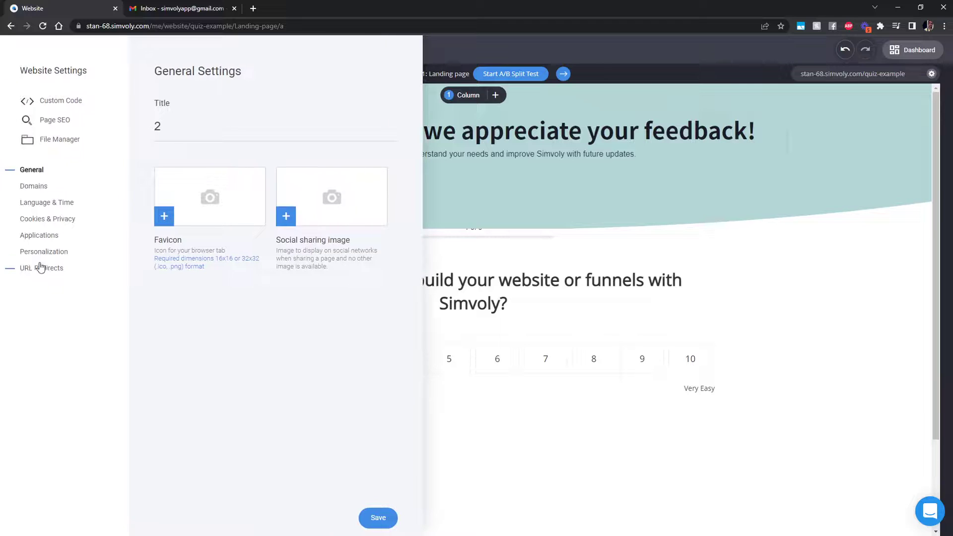
{"action": "left_click", "coordinate": [49, 253]}
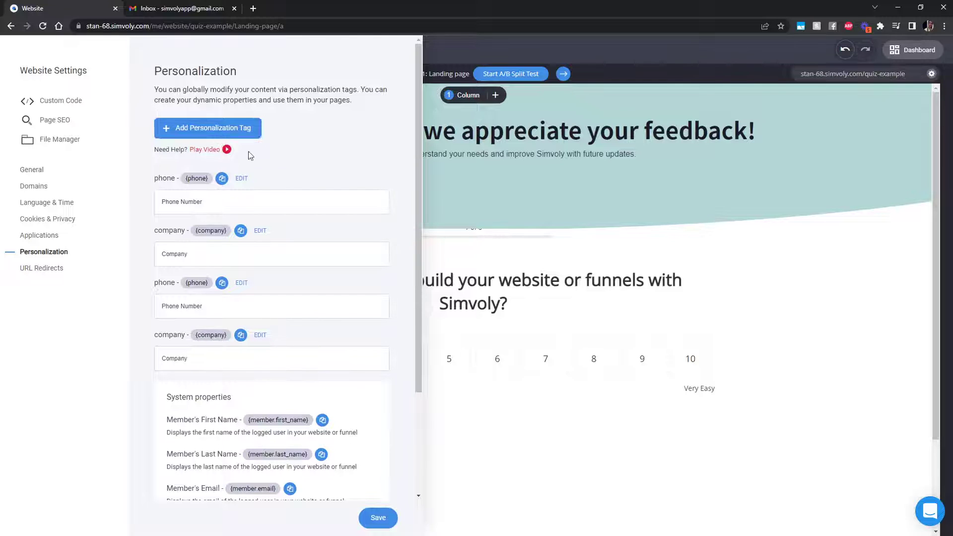
{"action": "scroll", "coordinate": [390, 294], "scroll_direction": "down", "scroll_amount": 3}
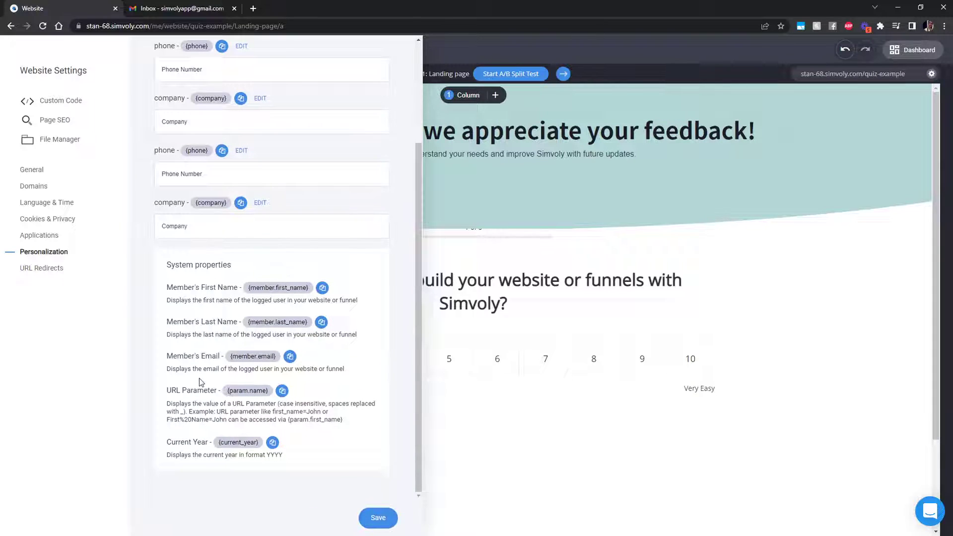
{"action": "left_click_drag", "start_coordinate": [167, 390], "coordinate": [219, 395]}
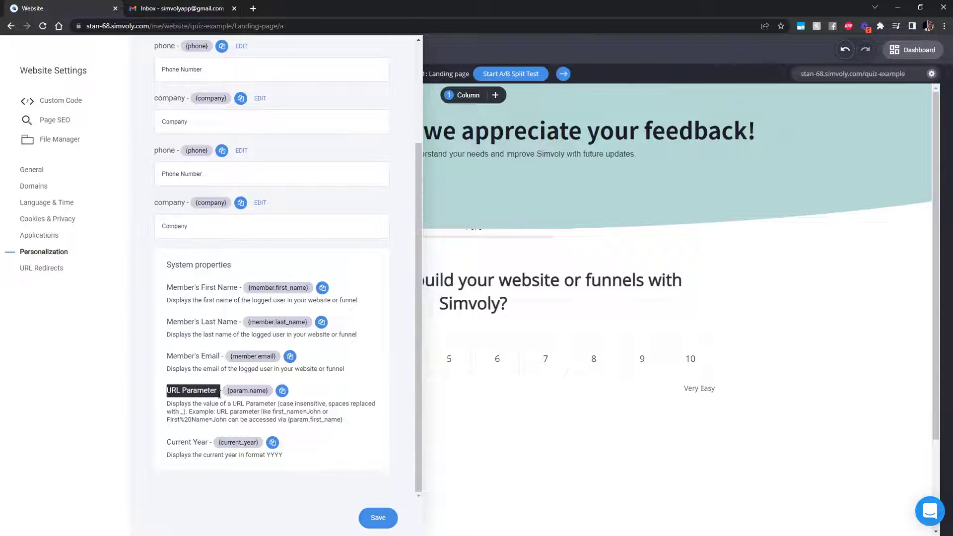
{"action": "left_click", "coordinate": [220, 396]}
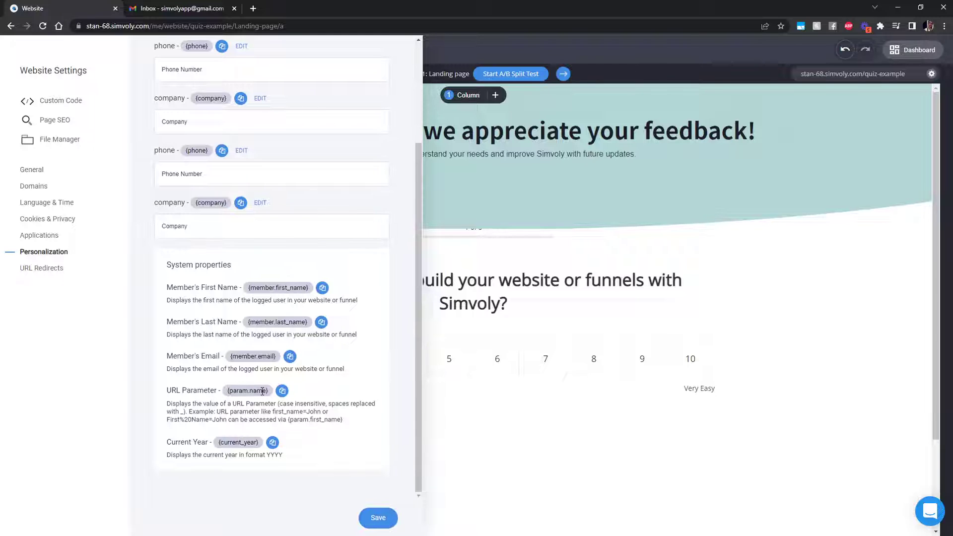
{"action": "left_click_drag", "start_coordinate": [266, 392], "coordinate": [250, 392]}
{"action": "left_click", "coordinate": [306, 394]}
{"action": "left_click_drag", "start_coordinate": [237, 390], "coordinate": [249, 390]}
{"action": "key", "text": "Escape"}
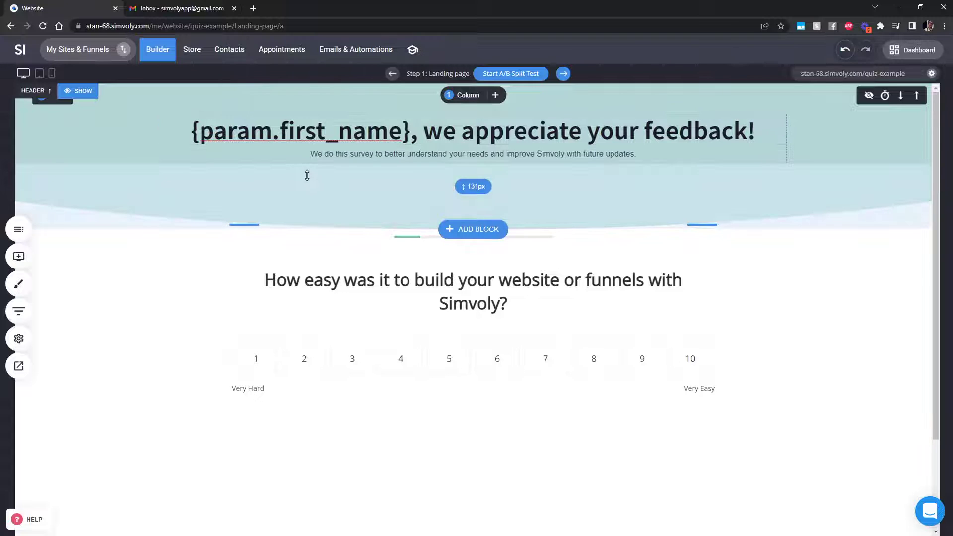
Leave the personalized heading unchanged and switch to the Emails & Automations dashboard
{"action": "left_click", "coordinate": [243, 133]}
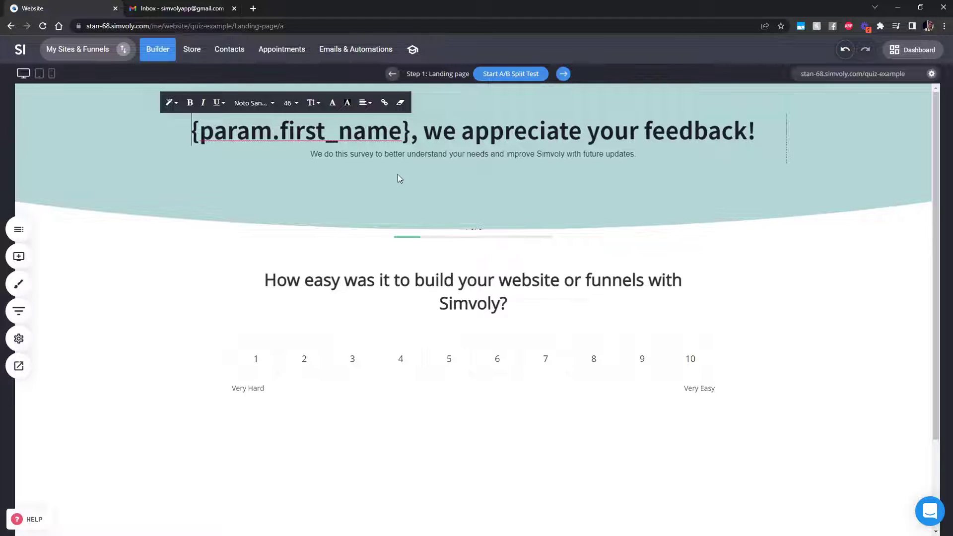
{"action": "left_click", "coordinate": [868, 351]}
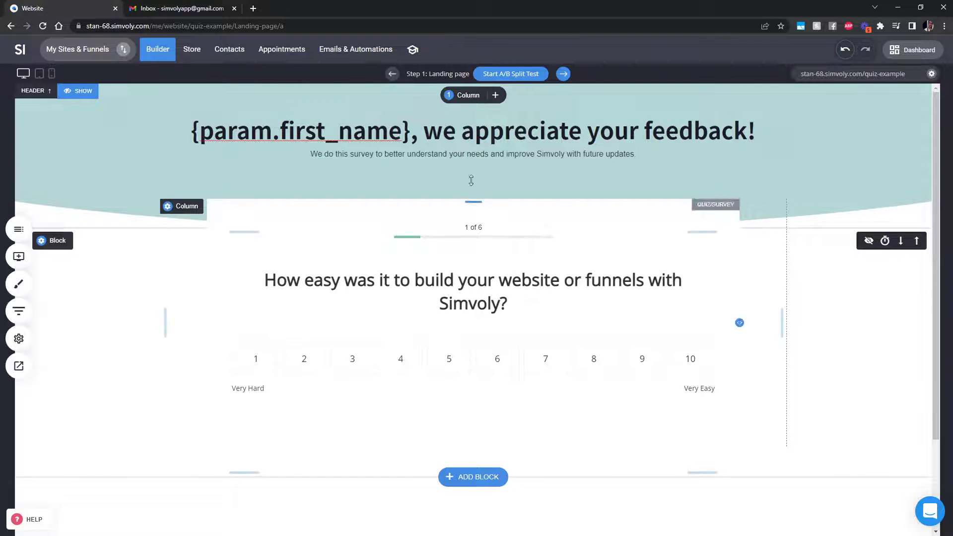
{"action": "left_click", "coordinate": [350, 47]}
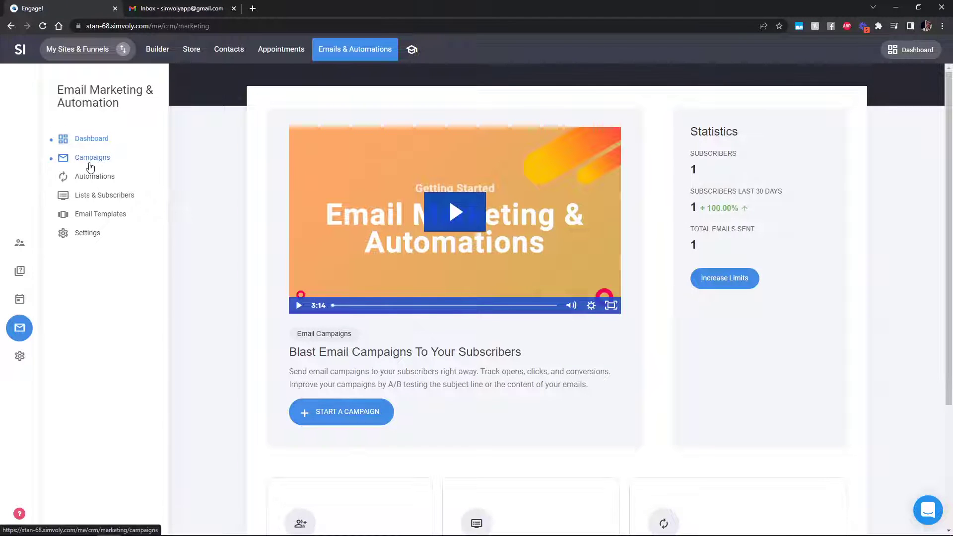
Create a new regular email campaign named 'Survey'
{"action": "left_click", "coordinate": [91, 158]}
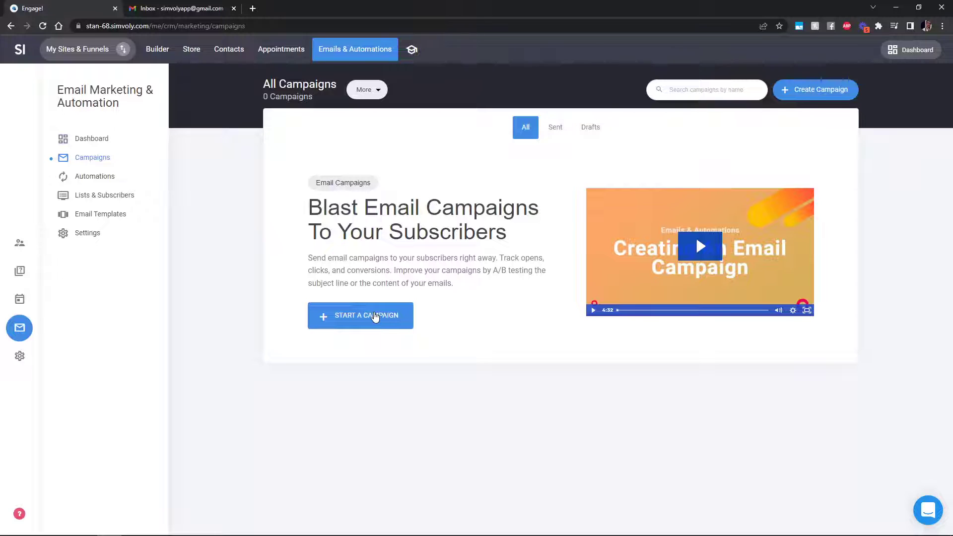
{"action": "left_click", "coordinate": [379, 324]}
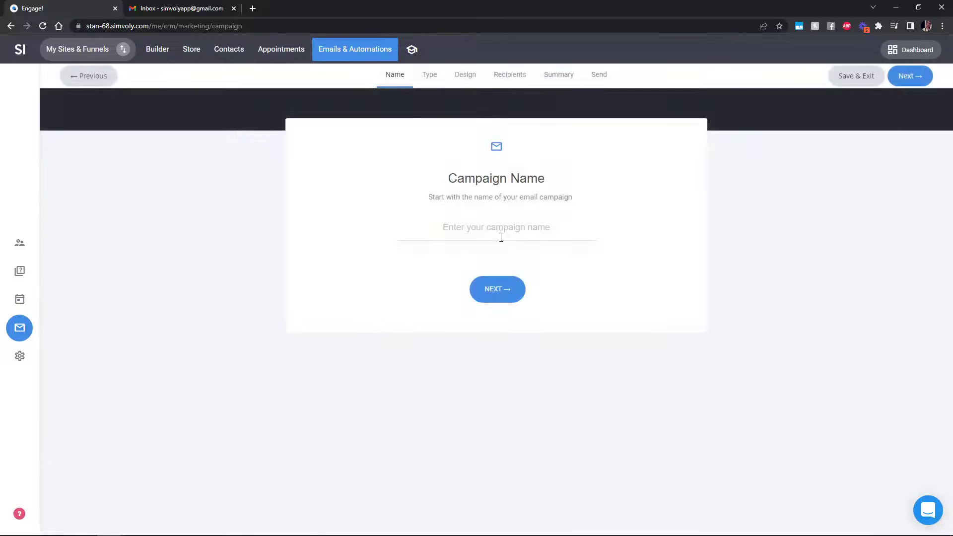
{"action": "left_click", "coordinate": [507, 236]}
{"action": "type", "text": "Survey"}
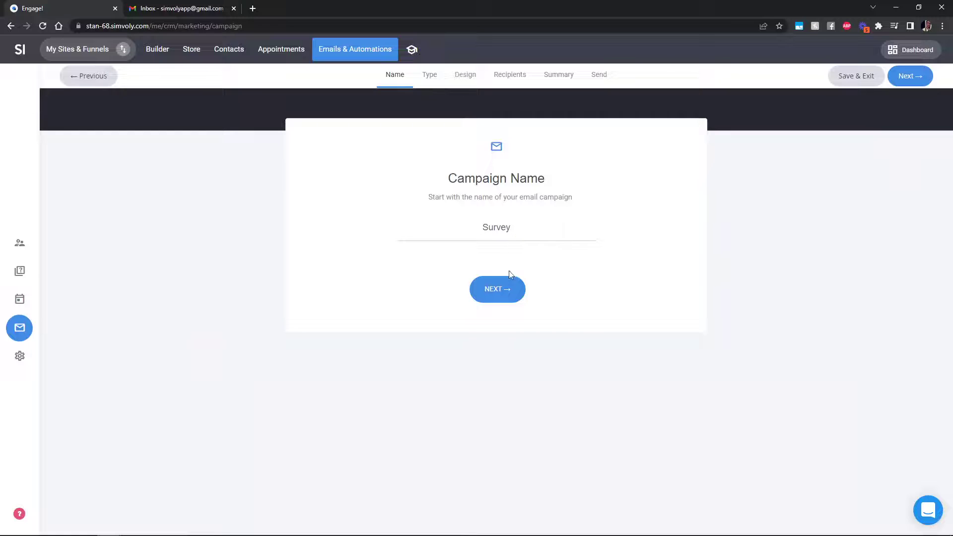
{"action": "left_click", "coordinate": [507, 289]}
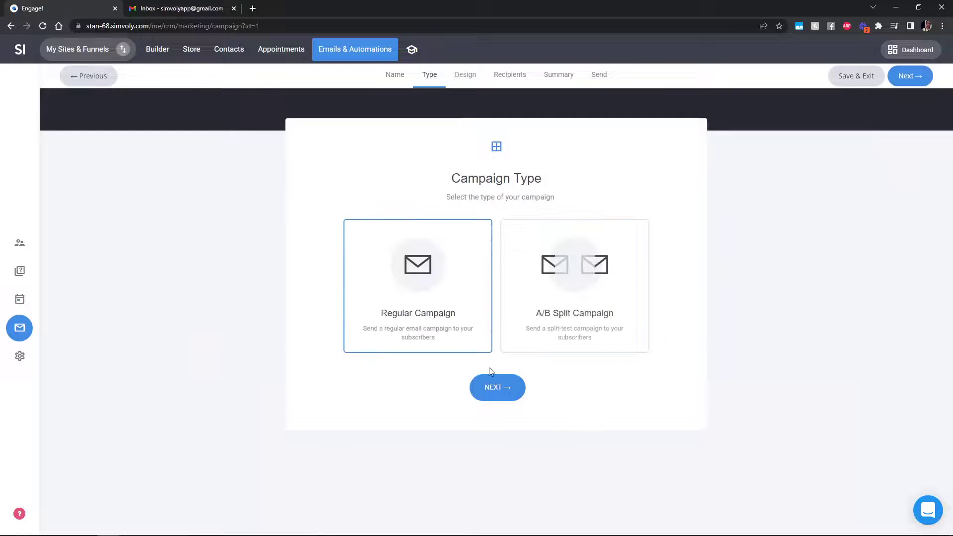
{"action": "left_click", "coordinate": [498, 387]}
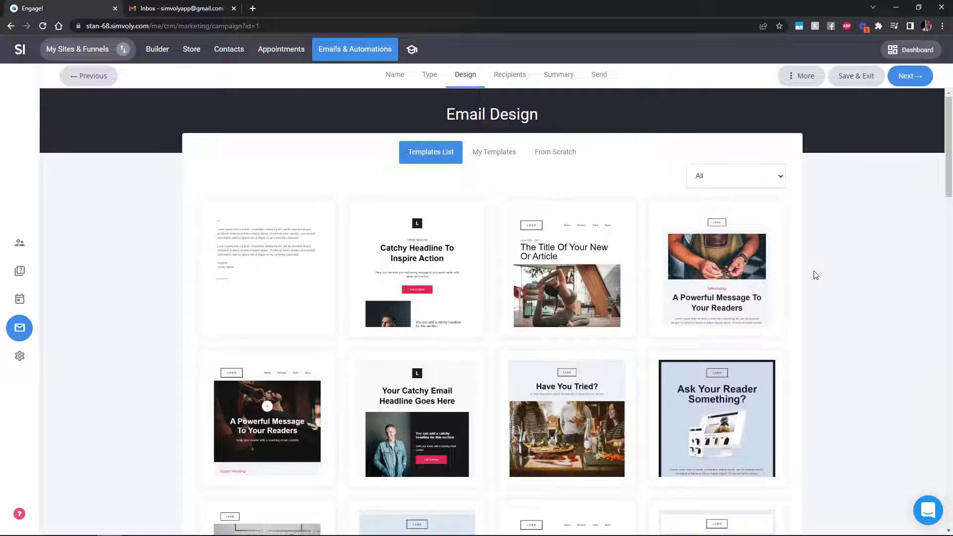
Pick the 'Save 20% Now For This Product' template for the campaign email
{"action": "scroll", "coordinate": [816, 275], "scroll_direction": "down", "scroll_amount": 5}
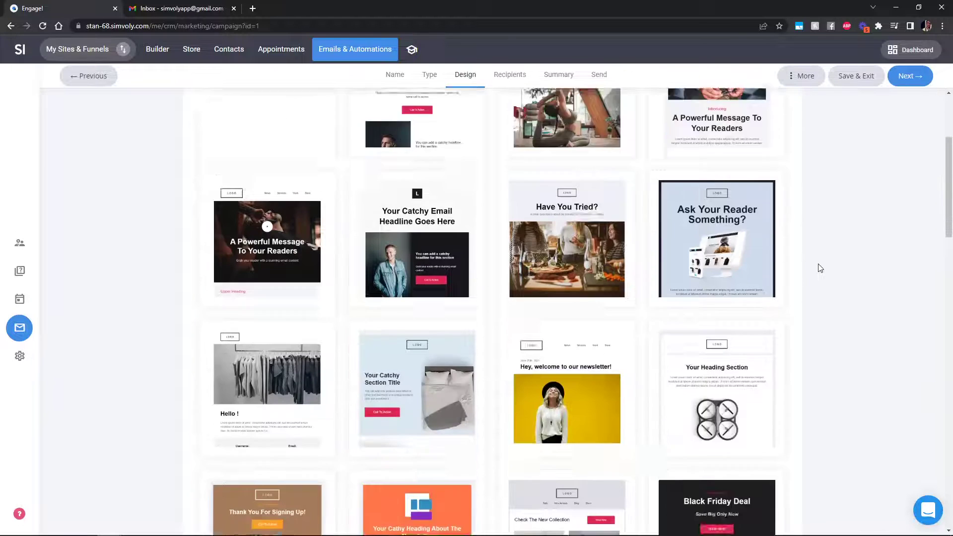
{"action": "scroll", "coordinate": [814, 272], "scroll_direction": "up", "scroll_amount": 4}
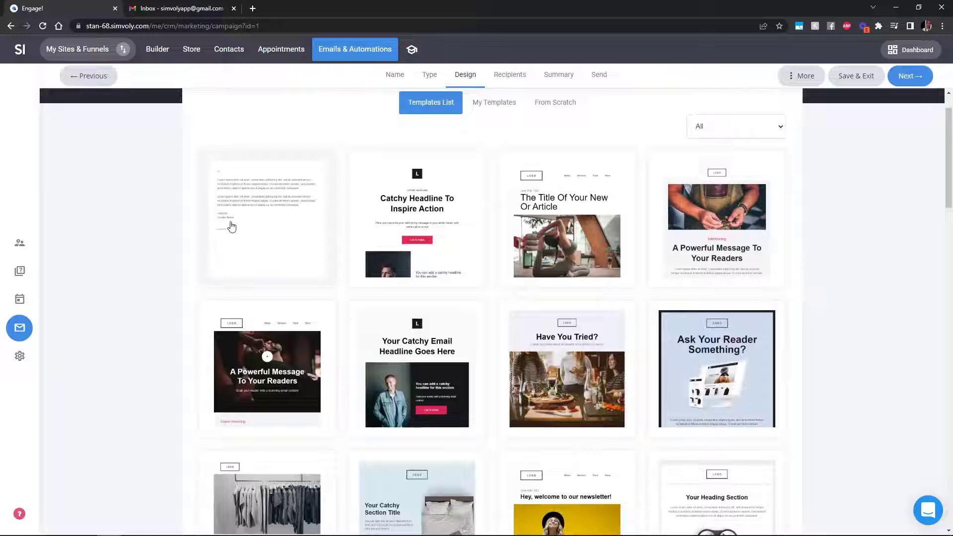
{"action": "scroll", "coordinate": [896, 298], "scroll_direction": "down", "scroll_amount": 10}
{"action": "scroll", "coordinate": [869, 287], "scroll_direction": "down", "scroll_amount": 12}
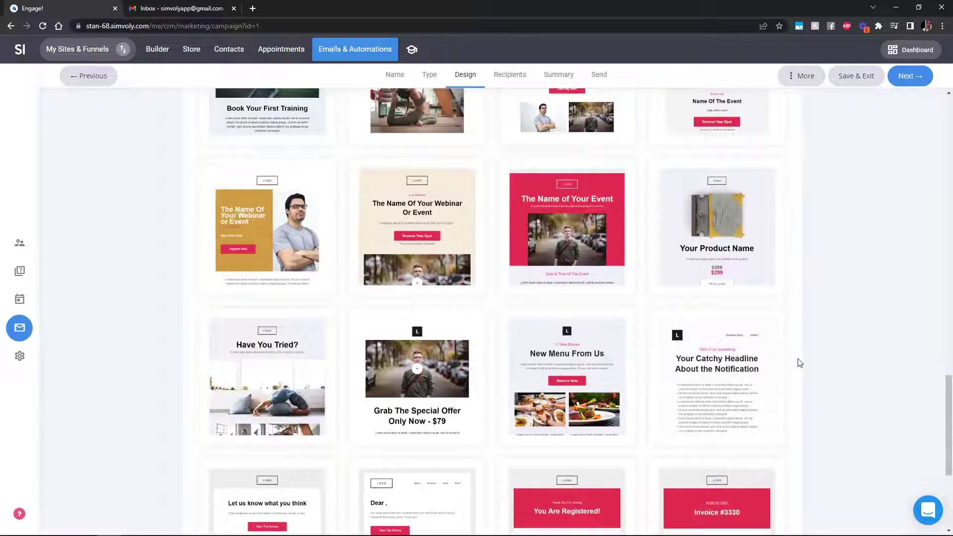
{"action": "scroll", "coordinate": [801, 372], "scroll_direction": "up", "scroll_amount": 12}
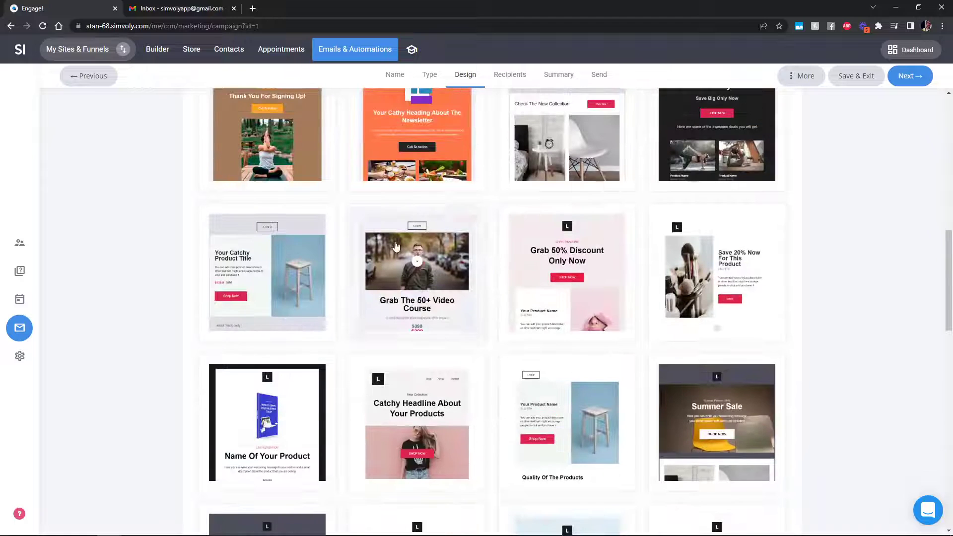
{"action": "left_click", "coordinate": [730, 271]}
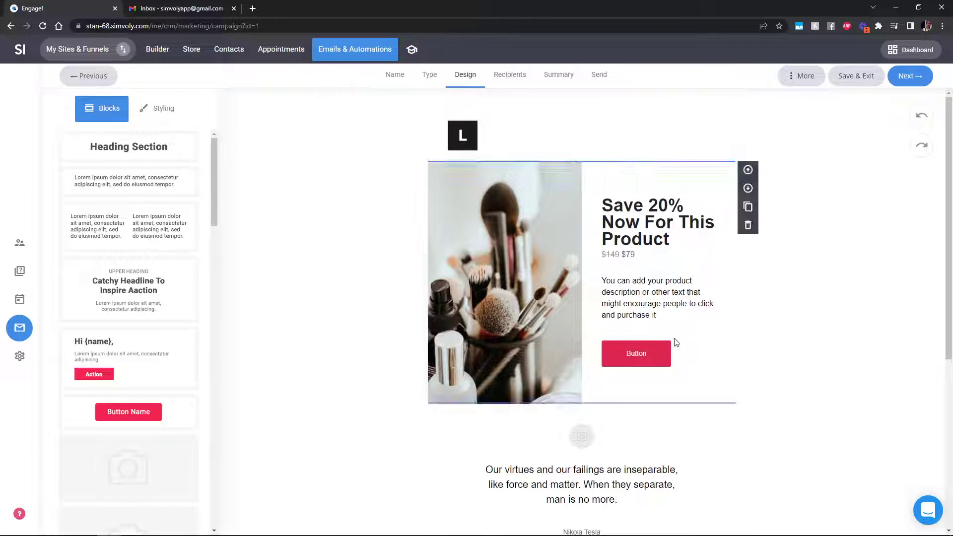
{"action": "left_click", "coordinate": [664, 359]}
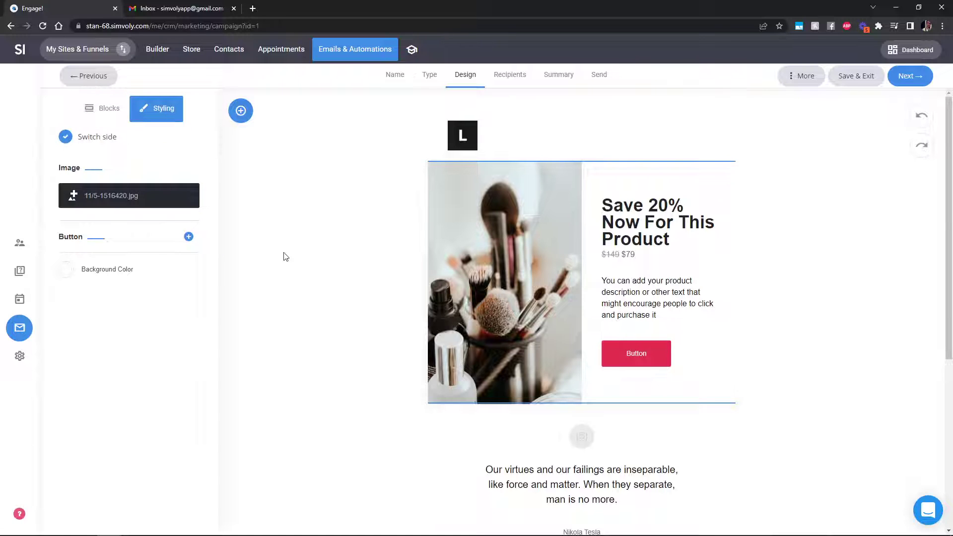
{"action": "left_click", "coordinate": [188, 236]}
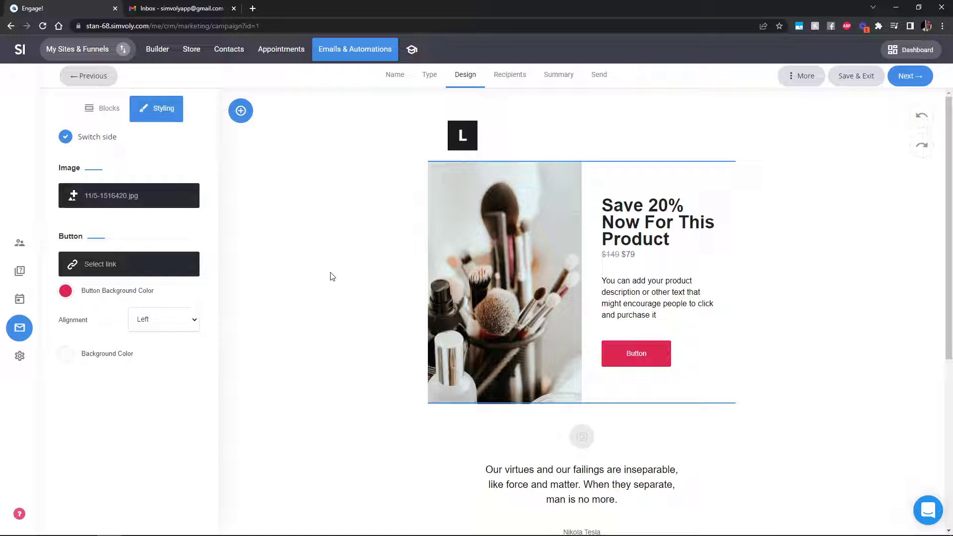
{"action": "left_click", "coordinate": [162, 273]}
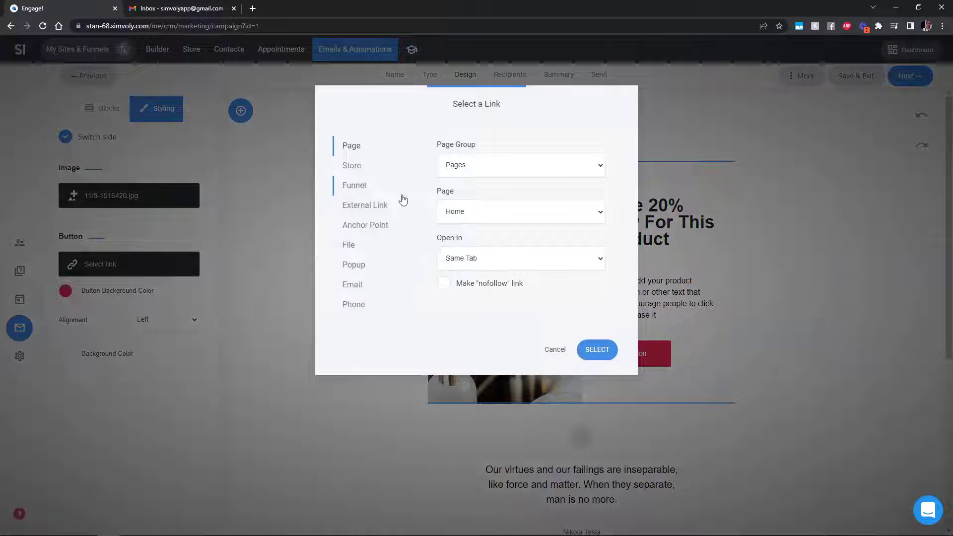
{"action": "left_click", "coordinate": [379, 207]}
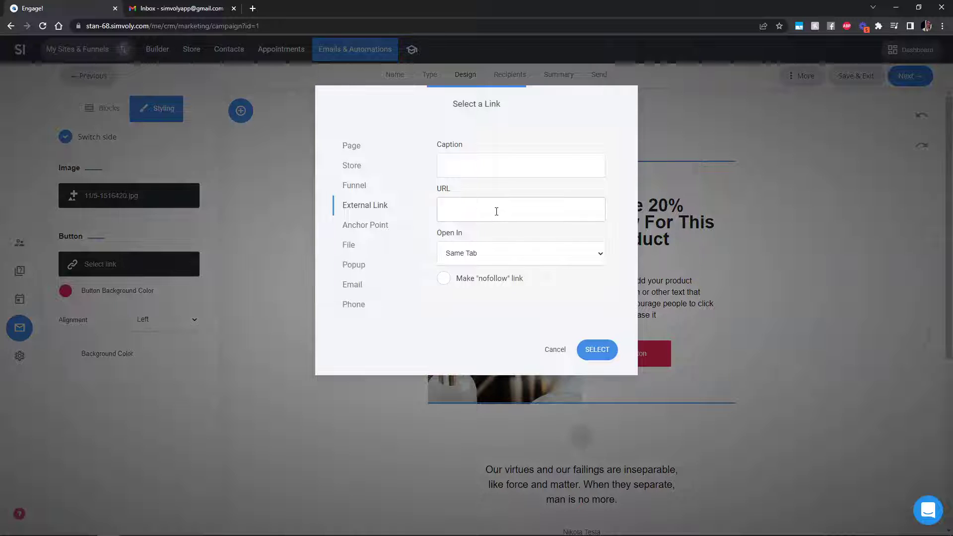
{"action": "left_click", "coordinate": [555, 349]}
{"action": "left_click", "coordinate": [321, 279]}
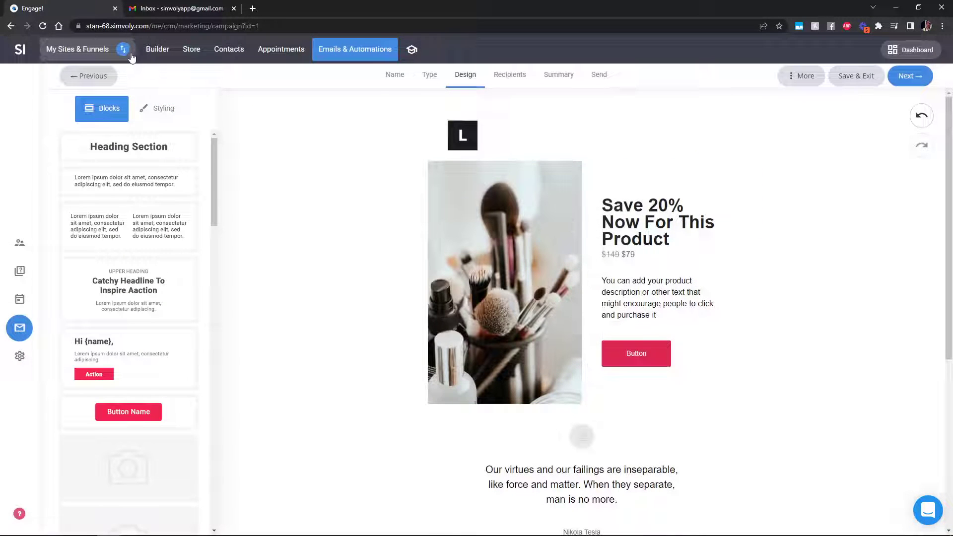
Open the Quiz Example funnel's settings, discarding the unsaved email, then cancel out of them
{"action": "left_click", "coordinate": [123, 49]}
{"action": "left_click", "coordinate": [215, 334]}
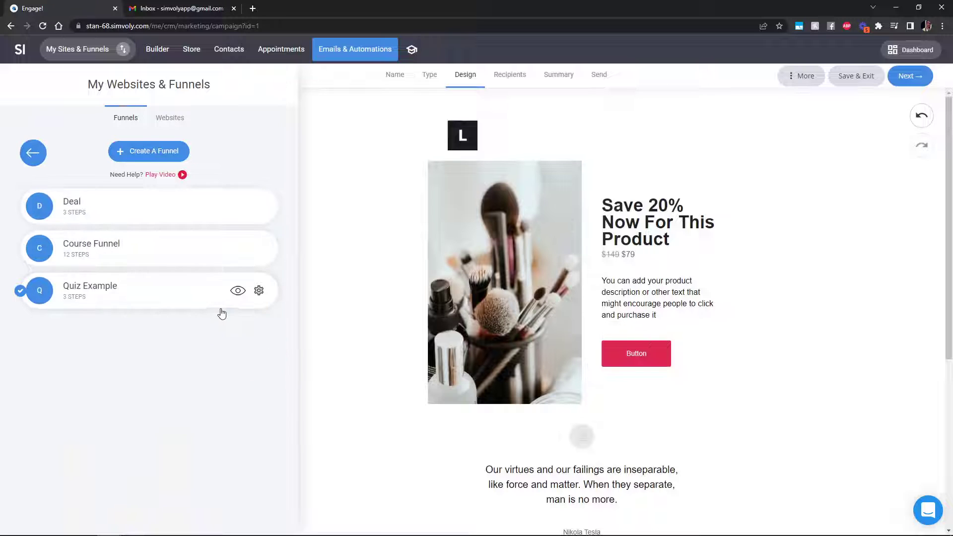
{"action": "left_click", "coordinate": [260, 292]}
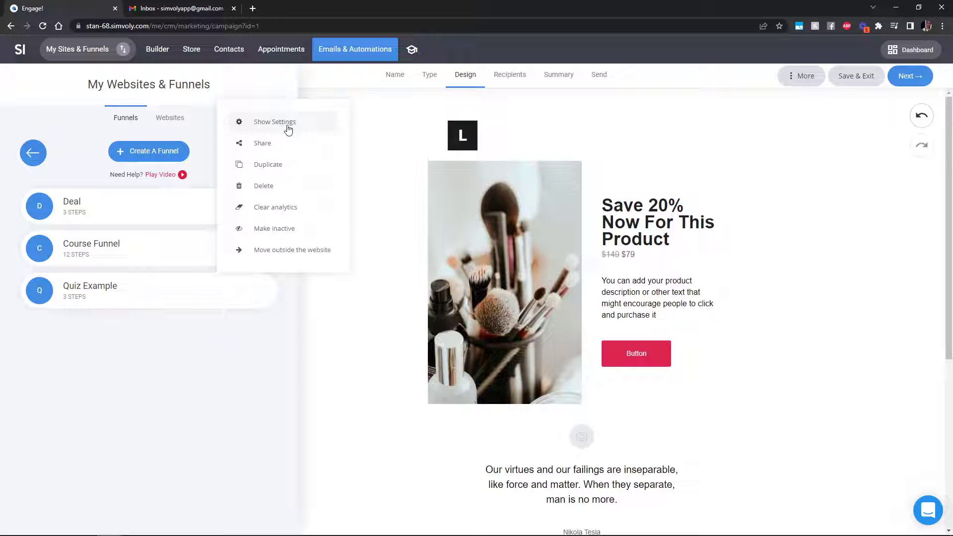
{"action": "left_click", "coordinate": [289, 128]}
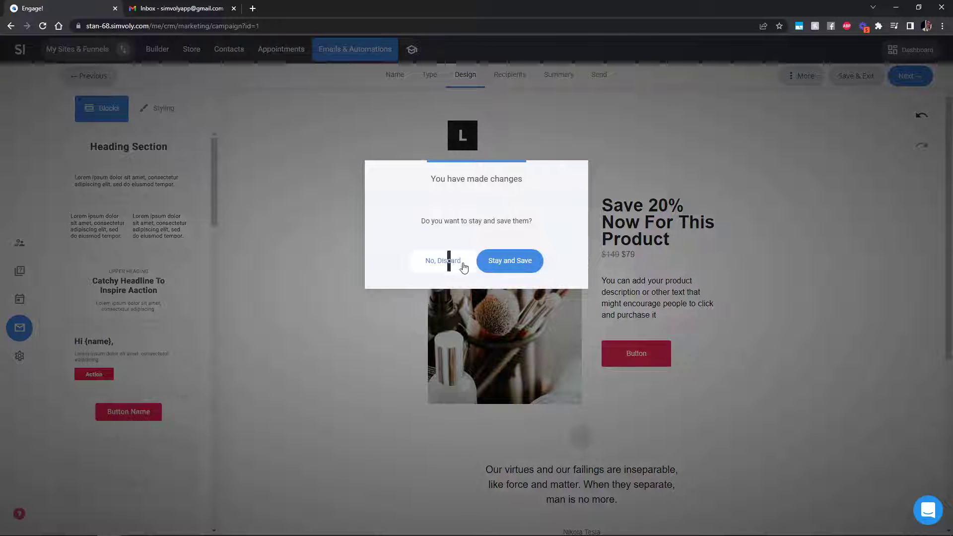
{"action": "left_click", "coordinate": [447, 261]}
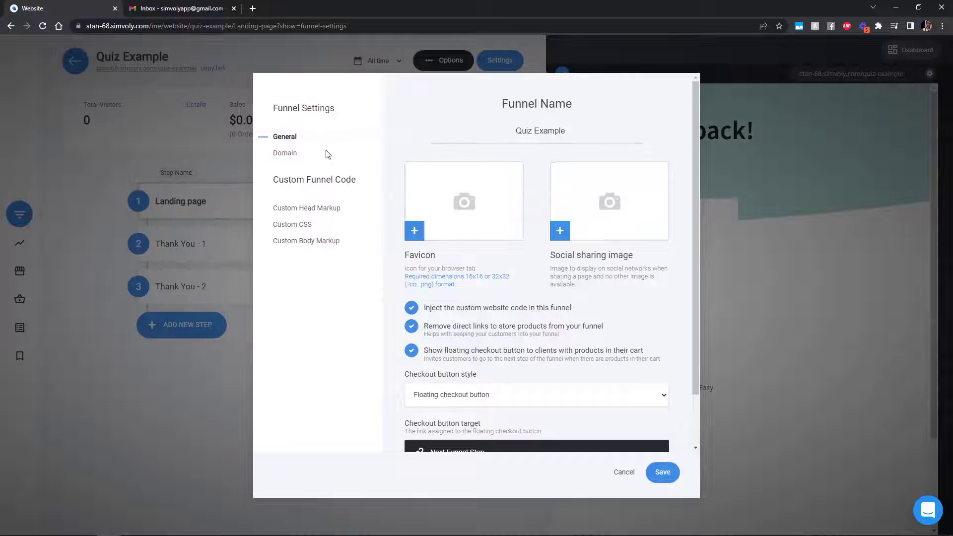
{"action": "left_click", "coordinate": [329, 155]}
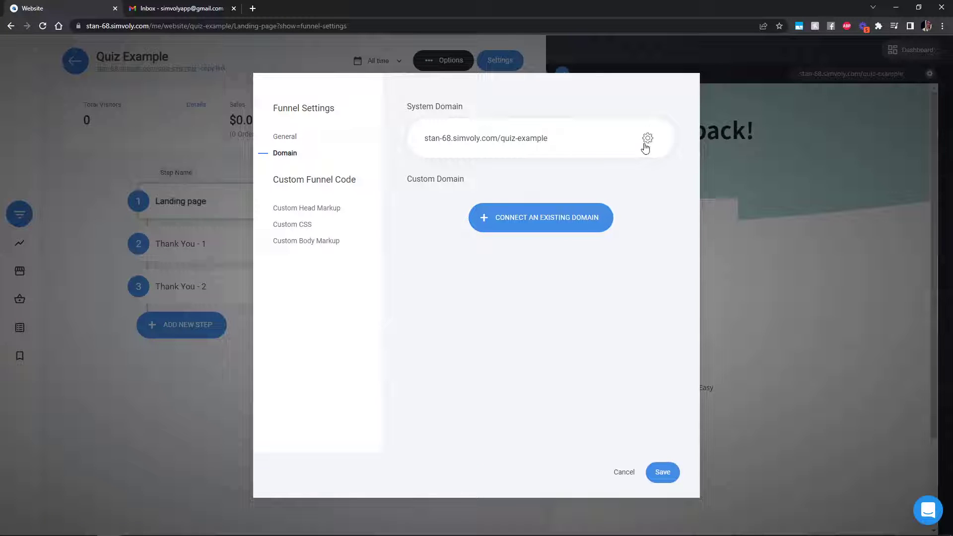
{"action": "left_click", "coordinate": [621, 474]}
Copy the Quiz Example funnel's public link and edit its Landing page
{"action": "left_click", "coordinate": [211, 69]}
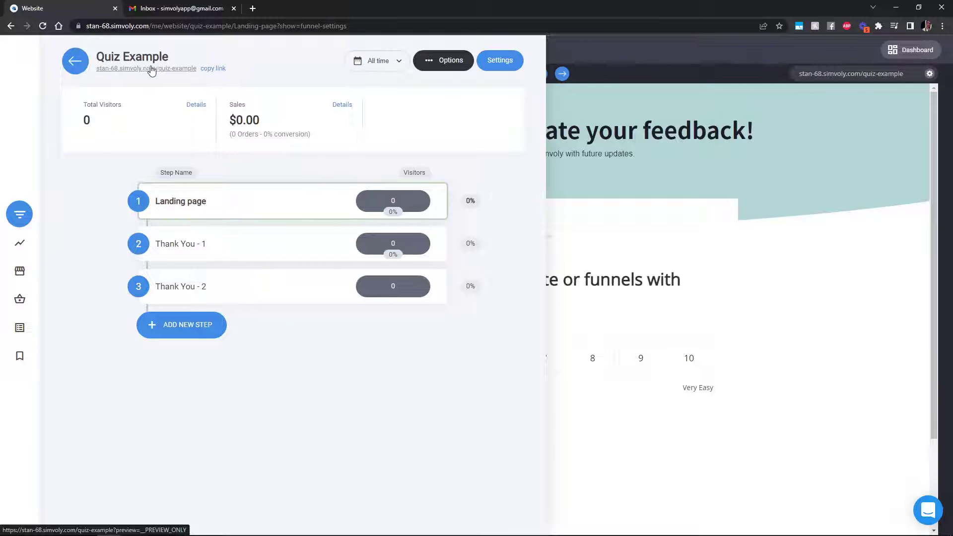
{"action": "mouse_move", "coordinate": [207, 212]}
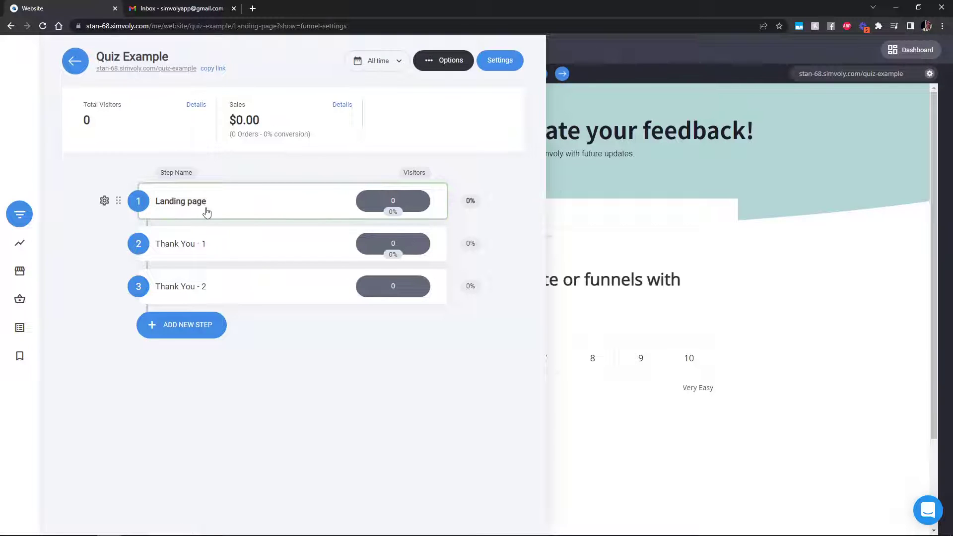
{"action": "left_click", "coordinate": [664, 302]}
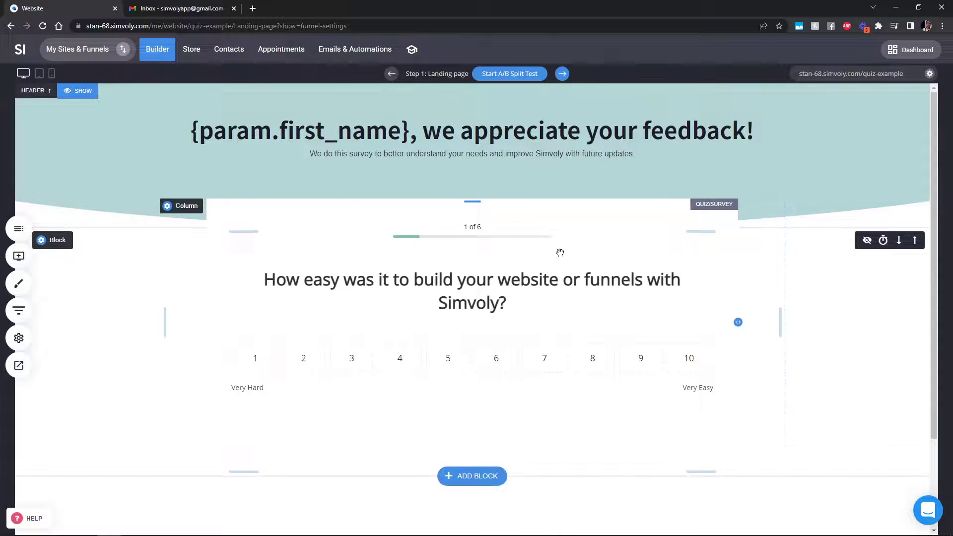
Open the Survey campaign draft from the Emails & Automations campaign list
{"action": "left_click", "coordinate": [355, 54]}
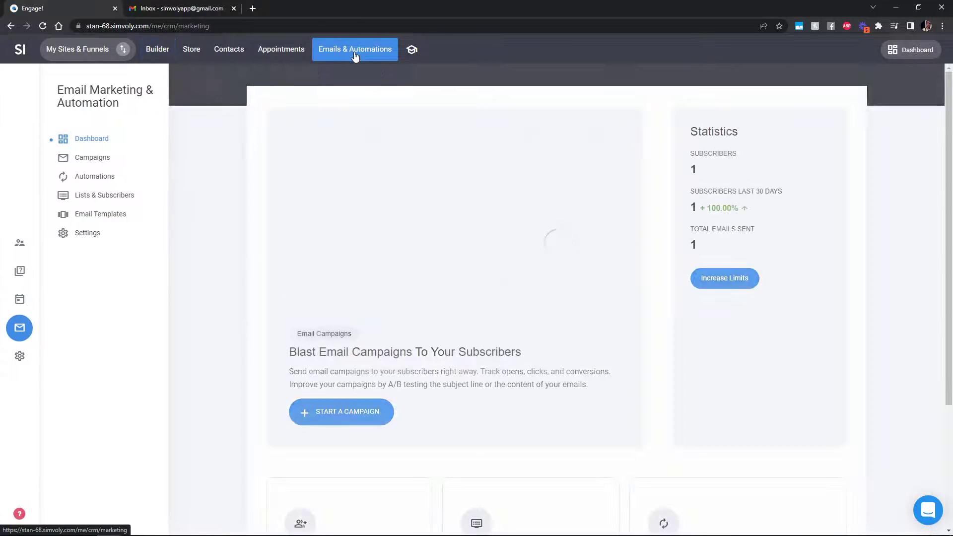
{"action": "left_click", "coordinate": [106, 160]}
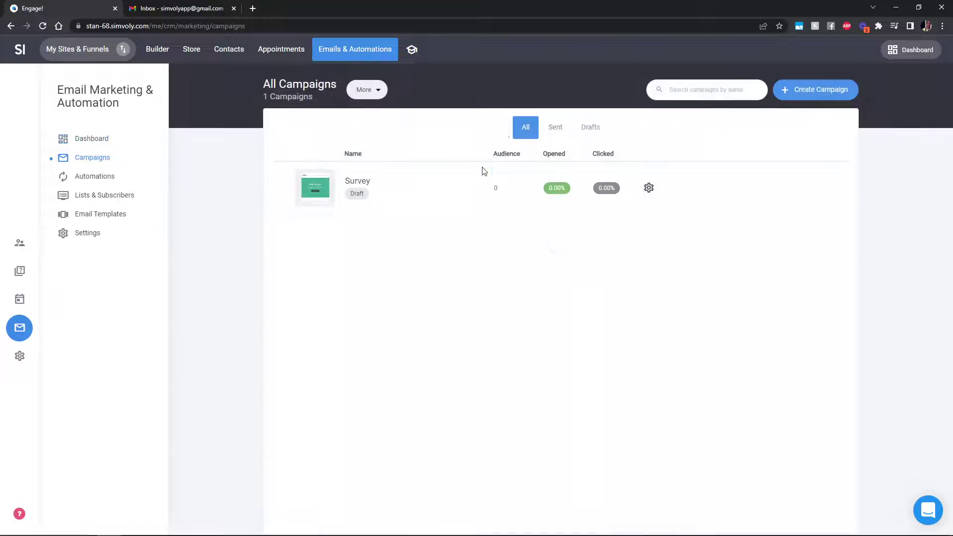
{"action": "left_click", "coordinate": [356, 183]}
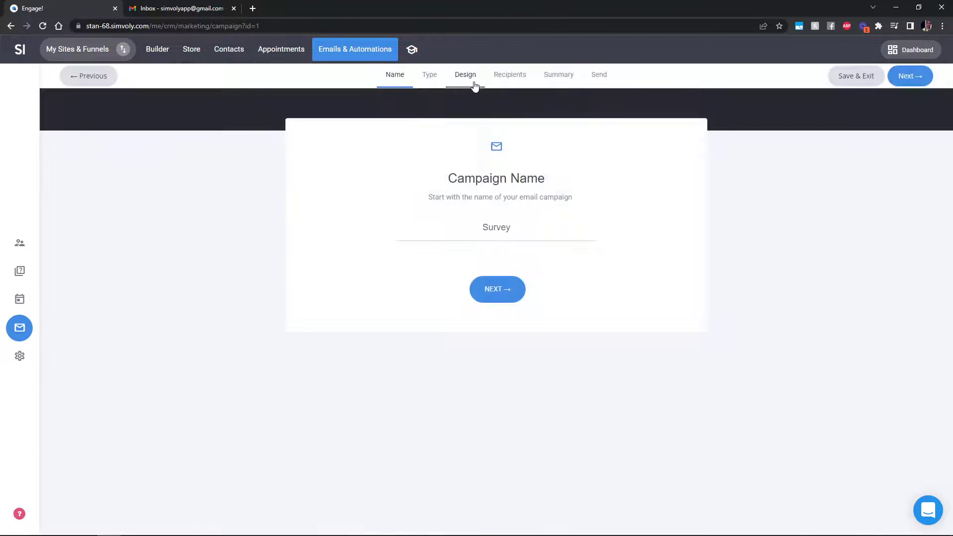
Apply the Catchy Headline To Inspire Action template and select the Call To Action button under its headline
{"action": "left_click", "coordinate": [474, 83]}
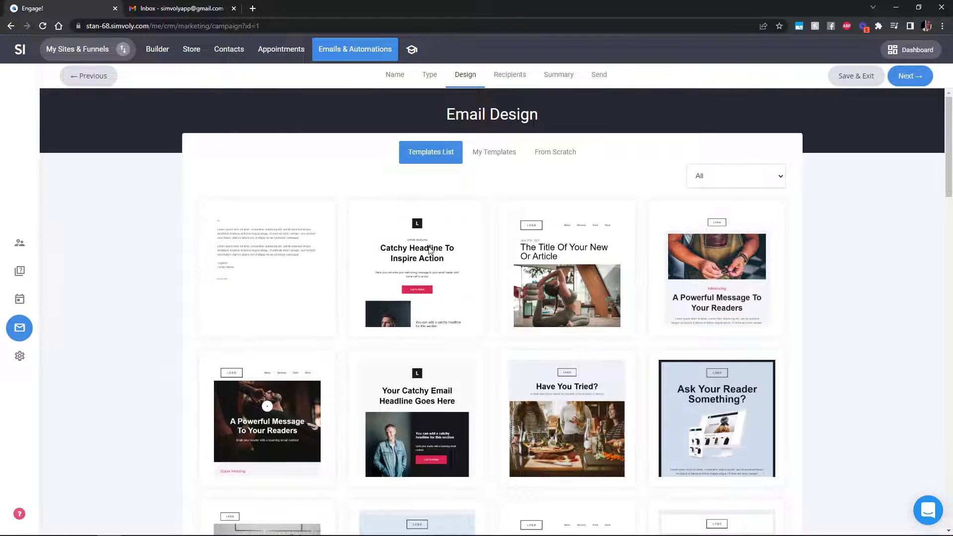
{"action": "left_click", "coordinate": [430, 251]}
{"action": "left_click", "coordinate": [621, 337]}
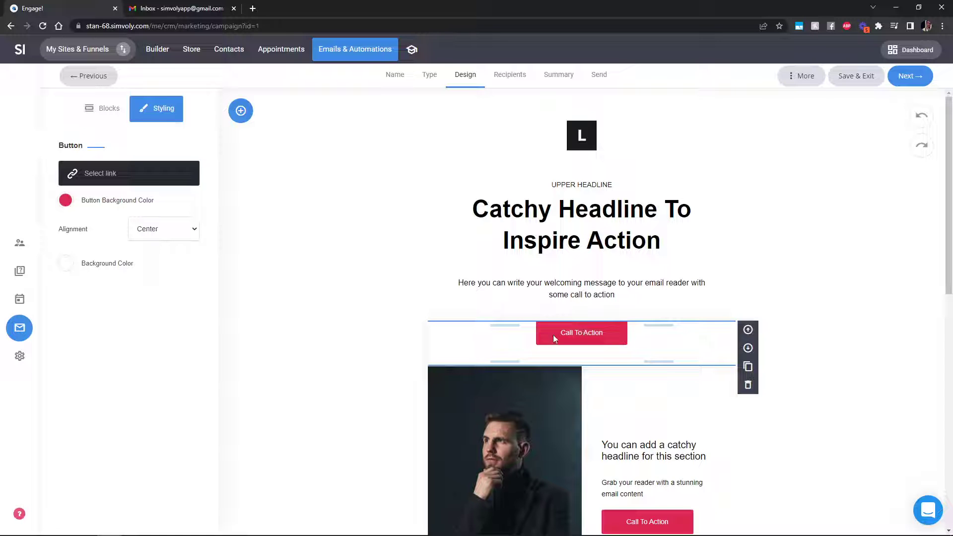
{"action": "left_click", "coordinate": [110, 173]}
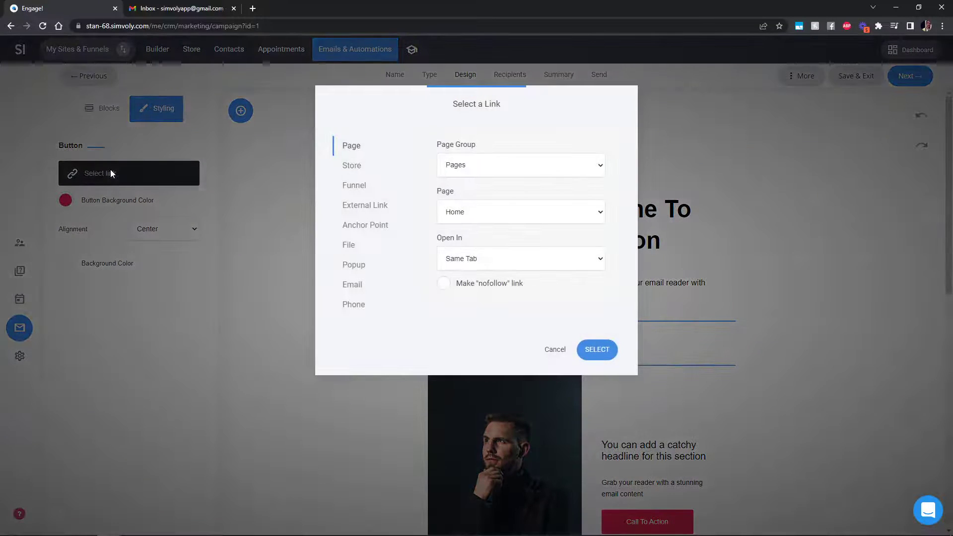
{"action": "left_click", "coordinate": [360, 209]}
{"action": "key", "text": "ctrl+v"}
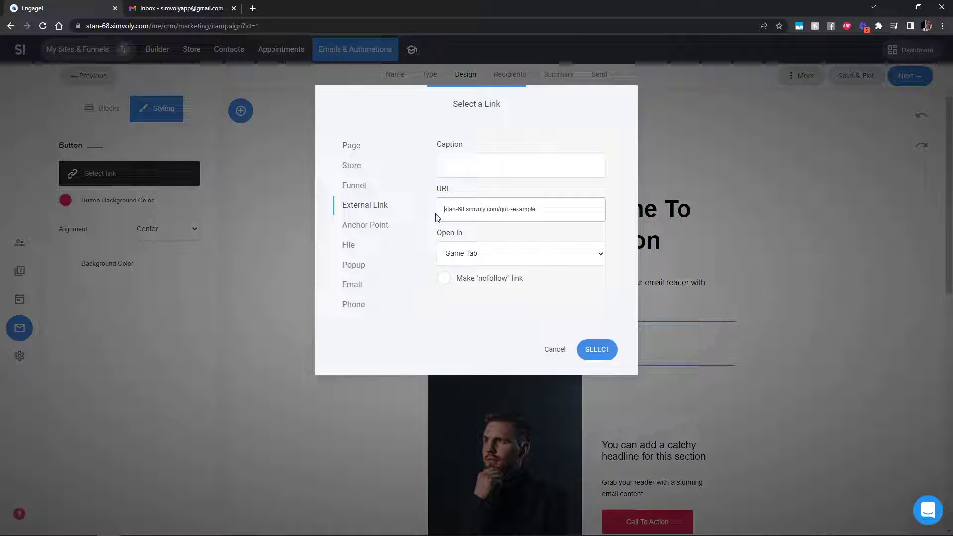
{"action": "type", "text": "https://"}
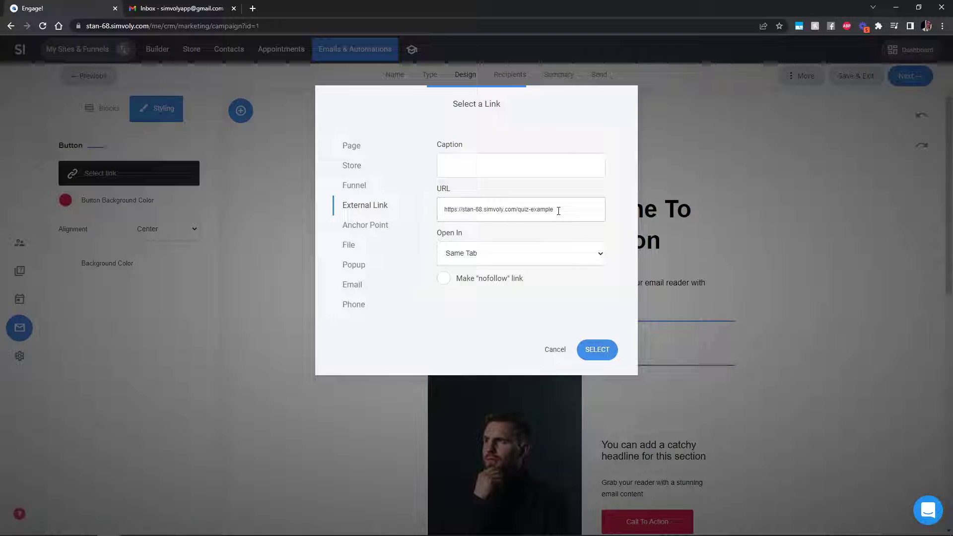
{"action": "key", "text": "ctrl+a"}
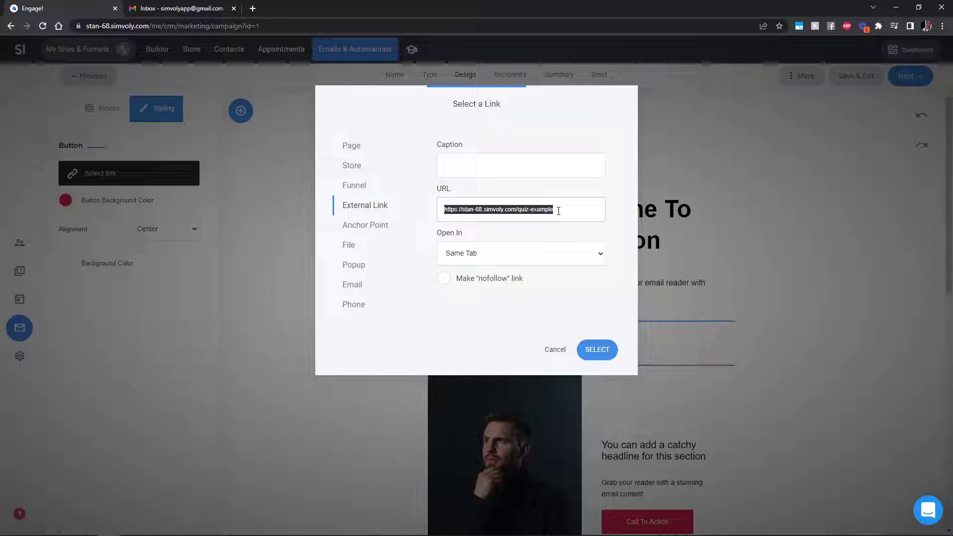
{"action": "left_click", "coordinate": [558, 211]}
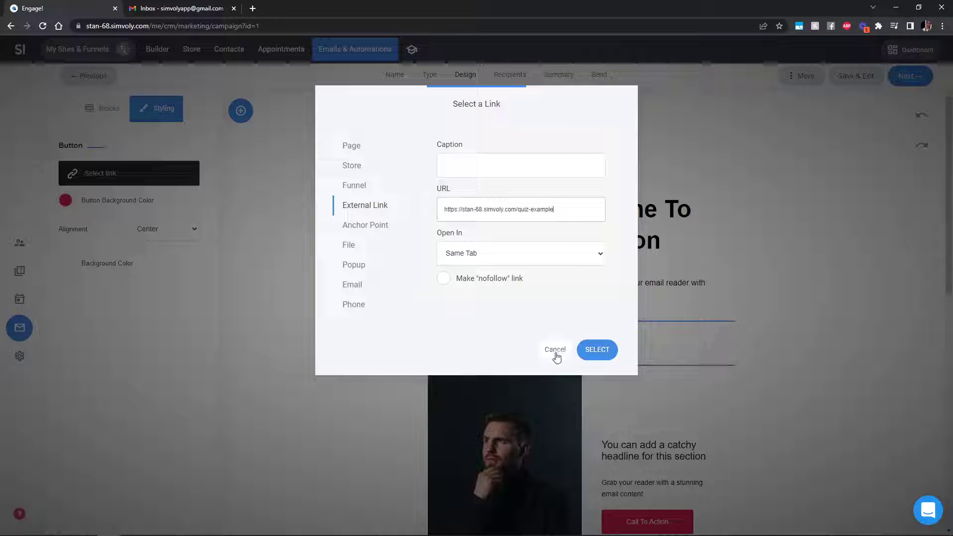
{"action": "key", "text": "ctrl+a"}
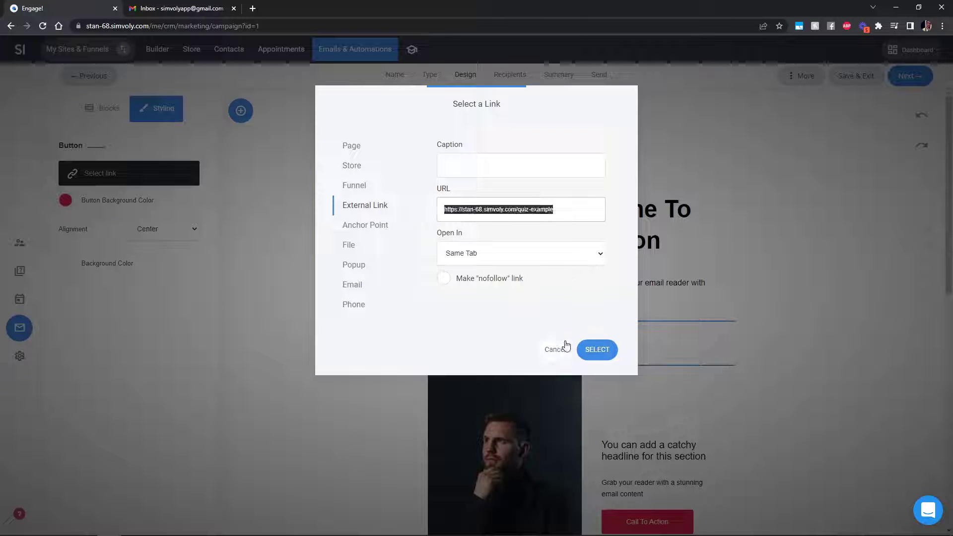
{"action": "left_click", "coordinate": [601, 352]}
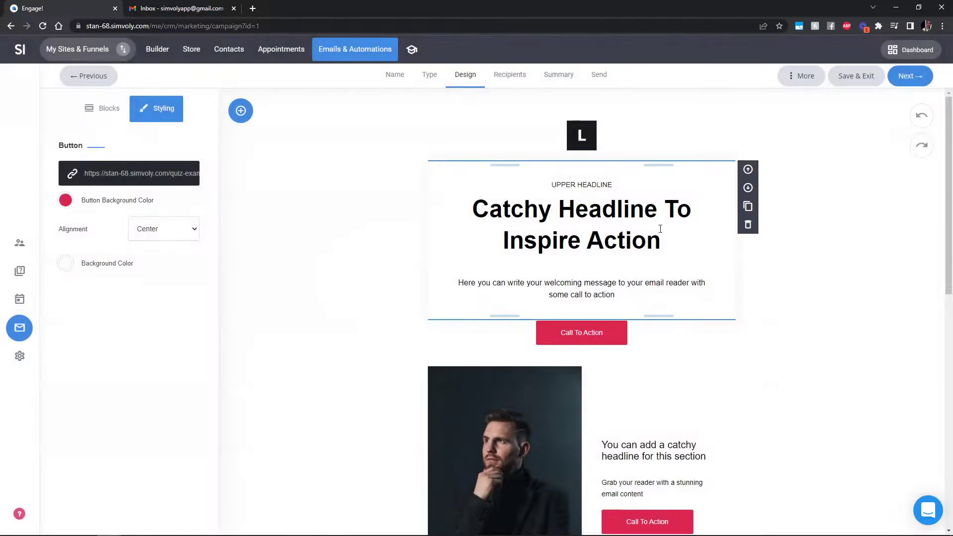
{"action": "left_click", "coordinate": [661, 236]}
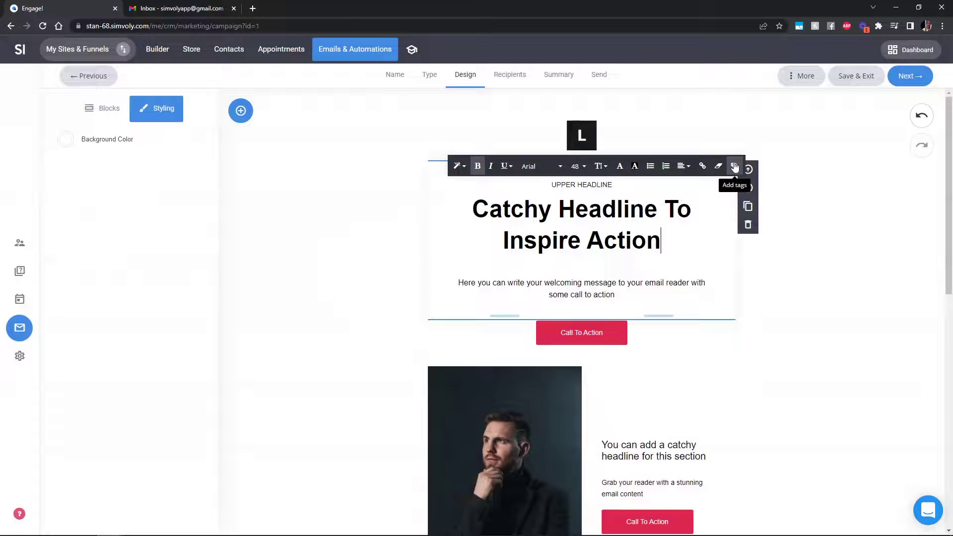
{"action": "left_click", "coordinate": [734, 165]}
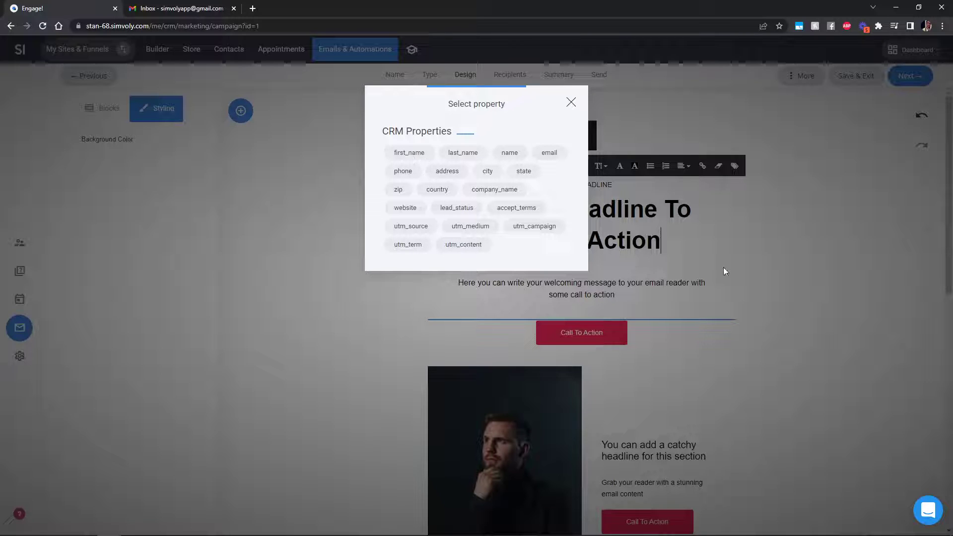
{"action": "left_click", "coordinate": [414, 155]}
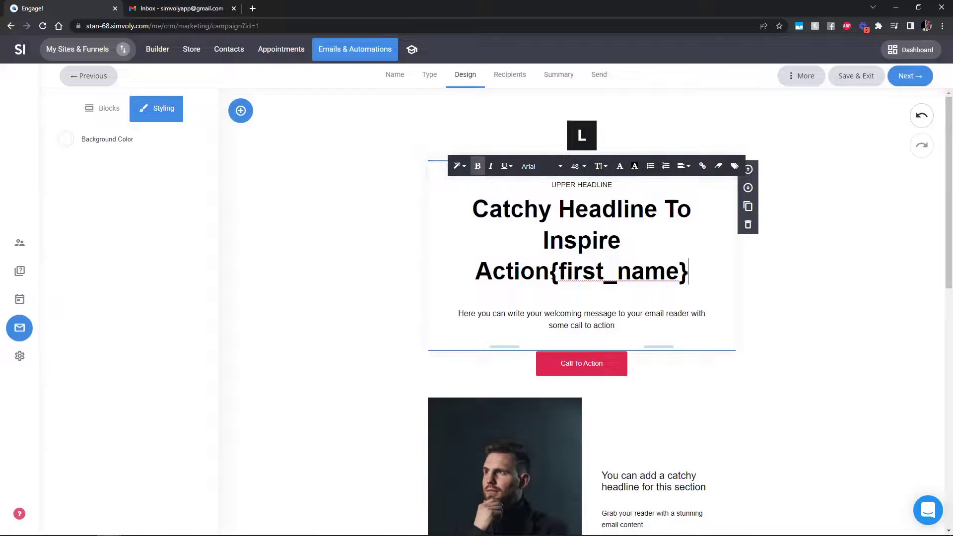
{"action": "key", "text": "shift+Right"}
{"action": "key", "text": "shift+Right"}
{"action": "key", "text": "shift+Right"}
{"action": "key", "text": "shift+Right"}
{"action": "key", "text": "shift+Right"}
{"action": "key", "text": "shift+Right"}
{"action": "key", "text": "shift+Right"}
{"action": "key", "text": "shift+Right"}
{"action": "key", "text": "shift+Right"}
{"action": "key", "text": "shift+Right"}
{"action": "key", "text": "shift+Right"}
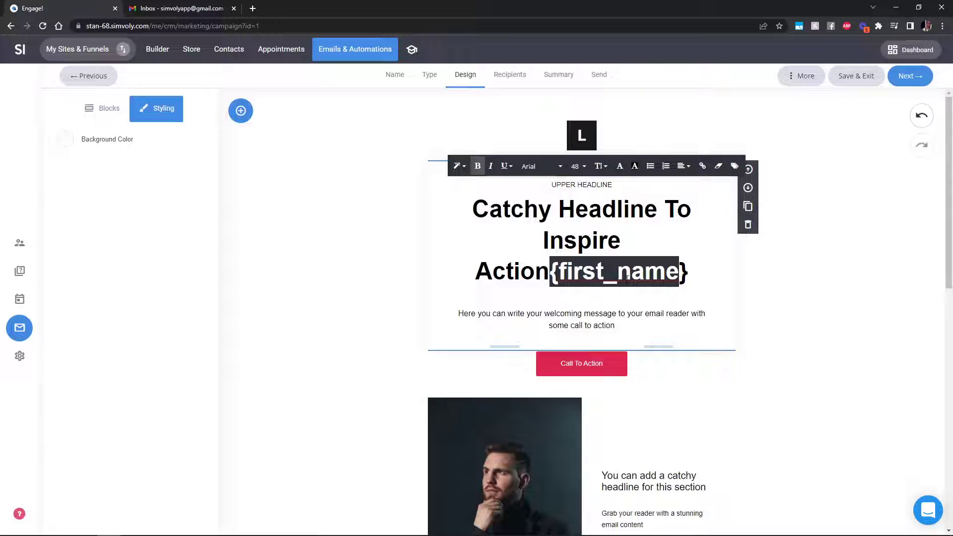
{"action": "left_click", "coordinate": [691, 272]}
{"action": "key", "text": "shift+Left"}
{"action": "key", "text": "shift+Left"}
{"action": "key", "text": "shift+Left"}
{"action": "key", "text": "shift+Left"}
{"action": "key", "text": "shift+Left"}
{"action": "key", "text": "shift+Left"}
{"action": "key", "text": "shift+Left"}
{"action": "key", "text": "shift+Left"}
{"action": "key", "text": "shift+Left"}
{"action": "key", "text": "shift+Left"}
{"action": "key", "text": "shift+Left"}
{"action": "key", "text": "shift+Left"}
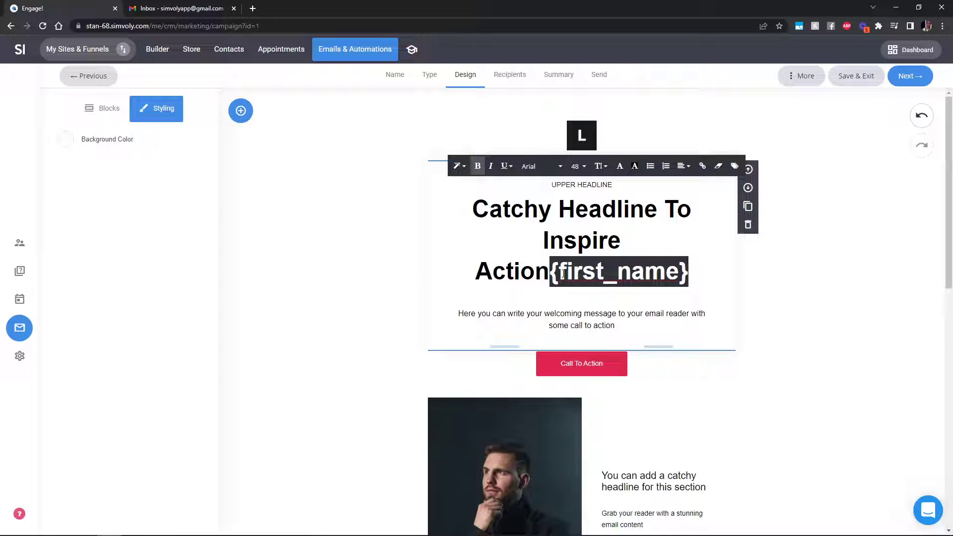
{"action": "key", "text": "BackSpace"}
{"action": "left_click", "coordinate": [610, 331]}
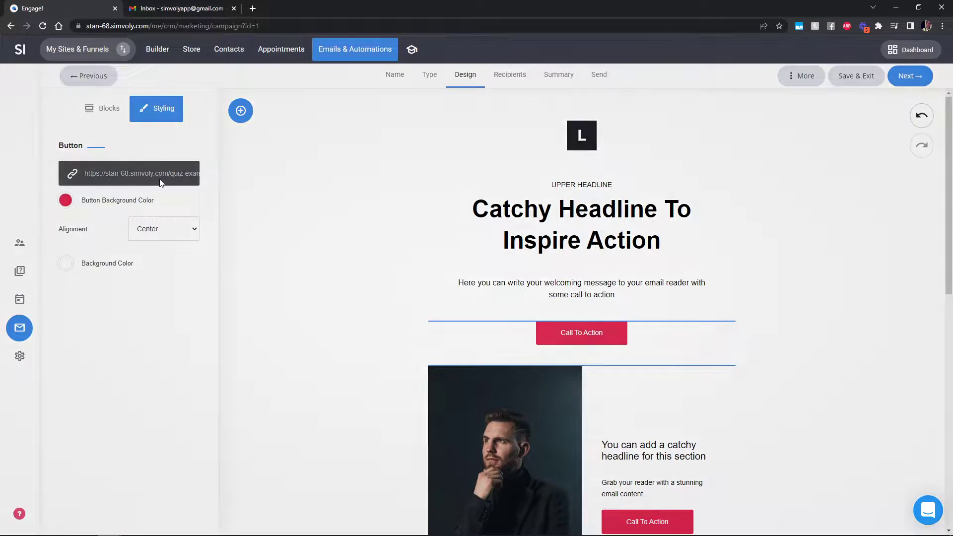
Append ?first_name={first_name}&name={name}&email={email} to the button's quiz link URL
{"action": "left_click", "coordinate": [163, 179]}
{"action": "left_click", "coordinate": [561, 209]}
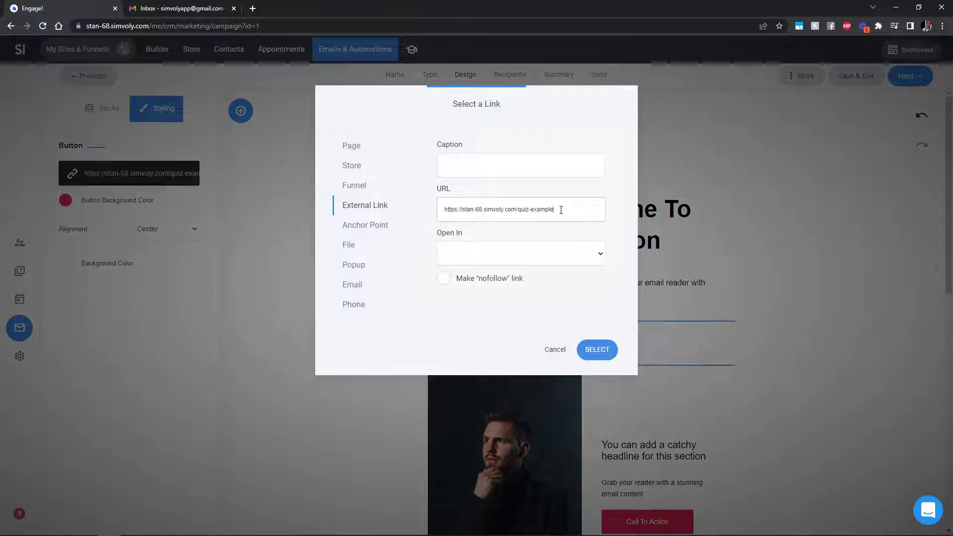
{"action": "type", "text": "?first"}
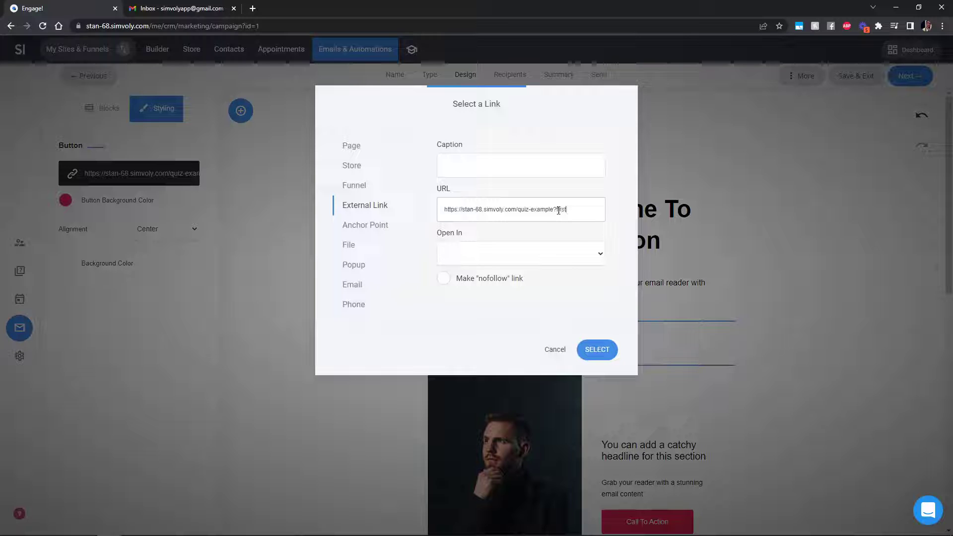
{"action": "type", "text": "_name={first_name"}
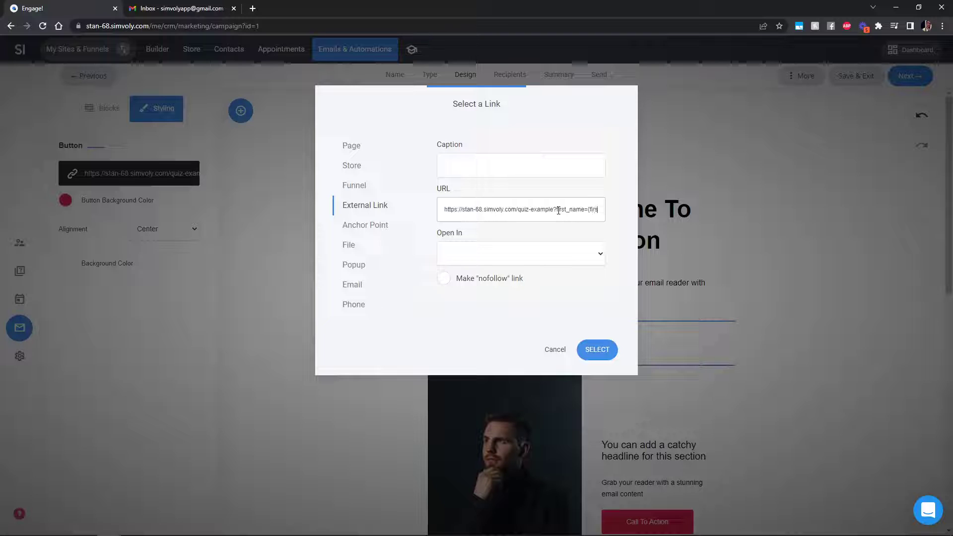
{"action": "type", "text": "}"}
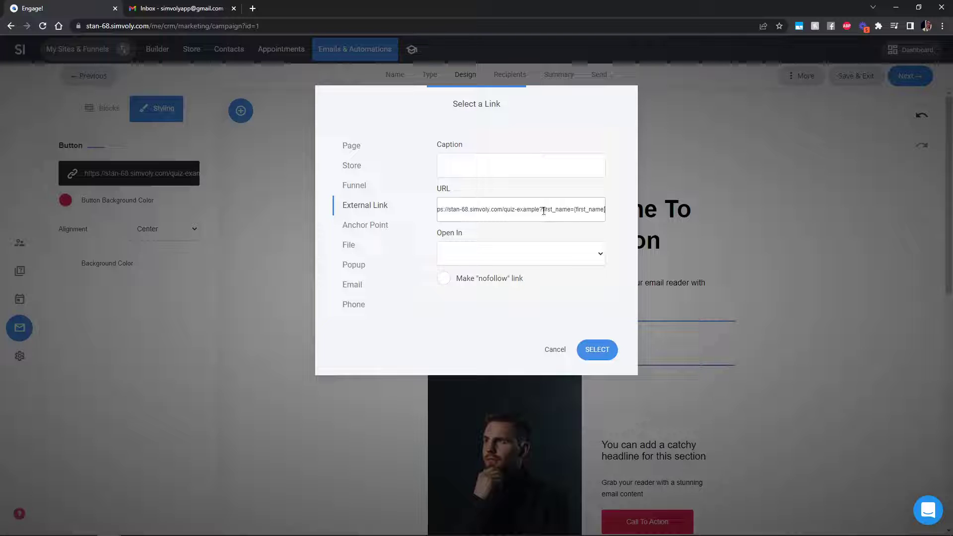
{"action": "left_click_drag", "start_coordinate": [542, 212], "coordinate": [568, 212]}
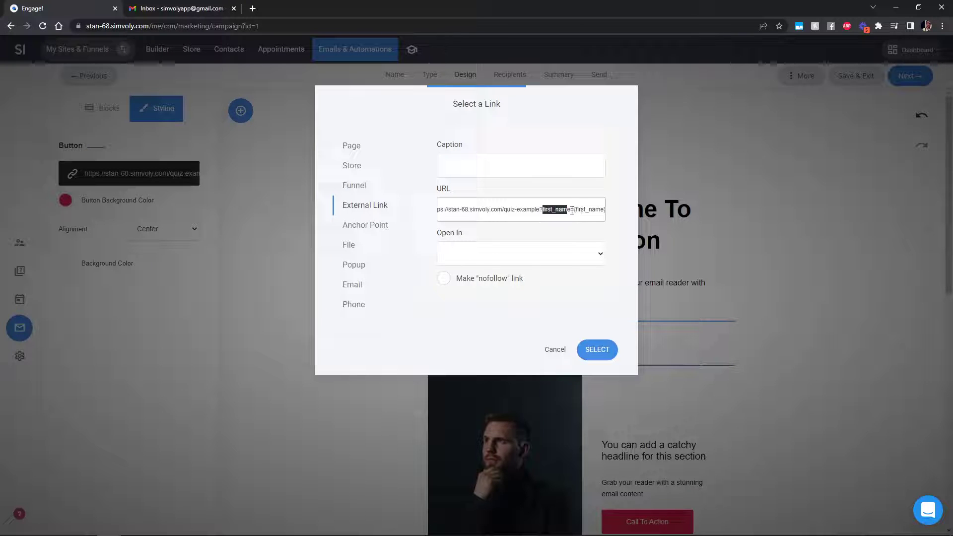
{"action": "left_click_drag", "start_coordinate": [573, 210], "coordinate": [606, 211]}
{"action": "left_click", "coordinate": [666, 218]}
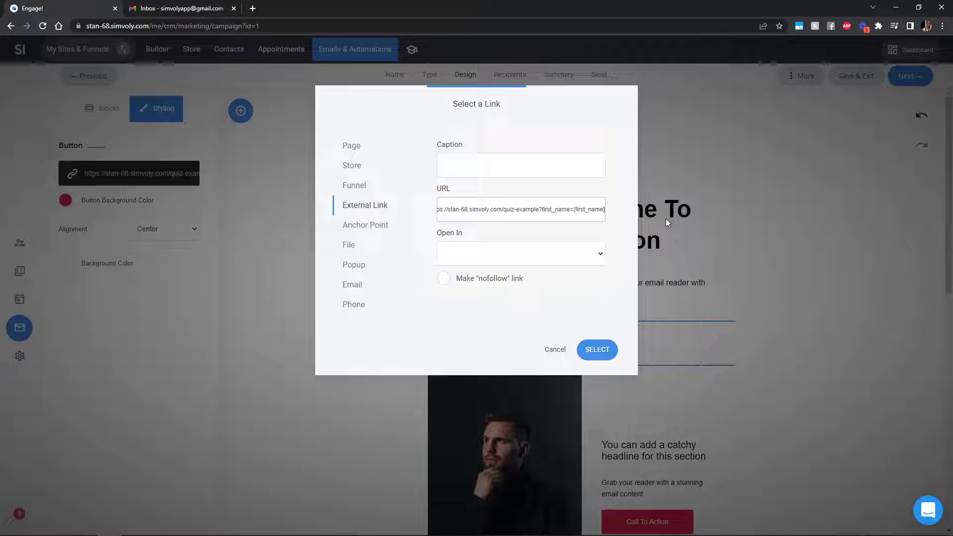
{"action": "type", "text": "&"}
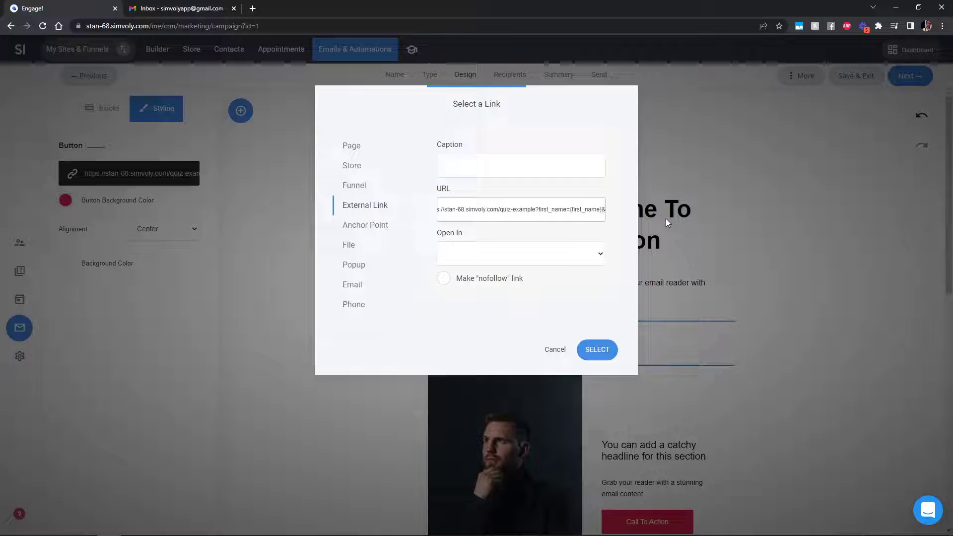
{"action": "type", "text": "name={"}
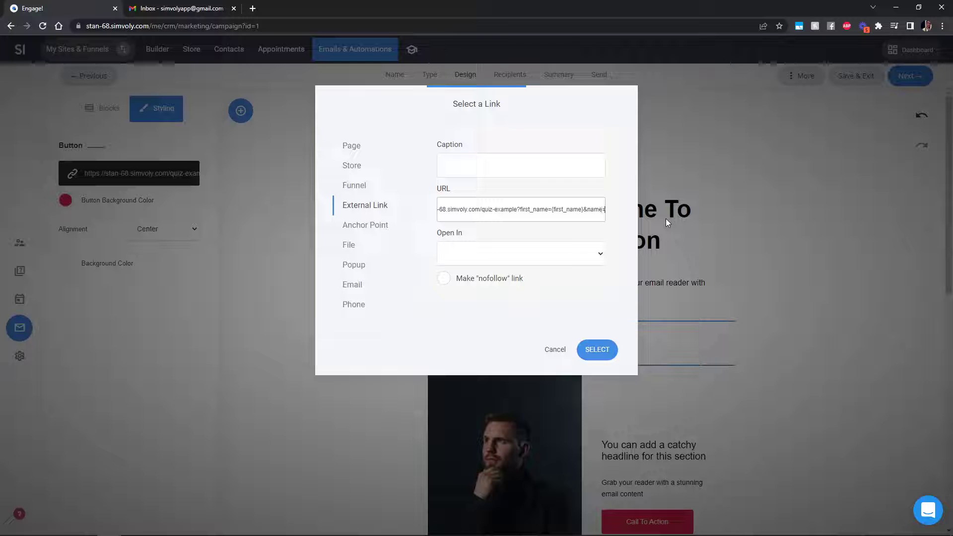
{"action": "type", "text": "name}&"}
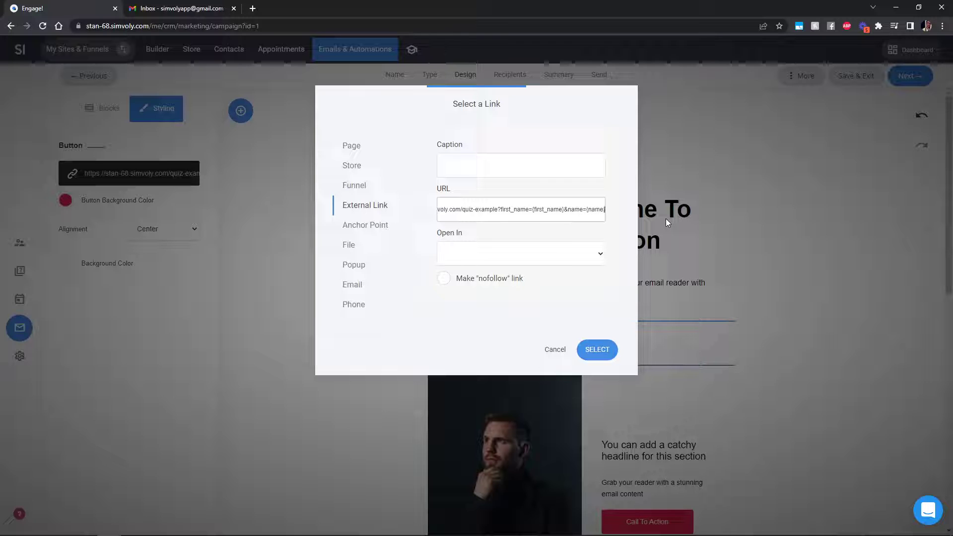
{"action": "type", "text": "email="}
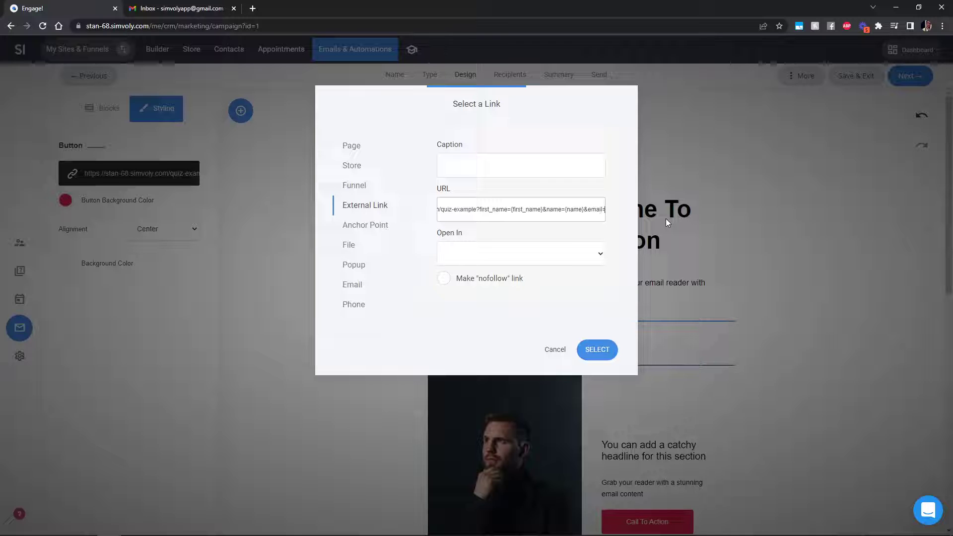
{"action": "type", "text": "{email}"}
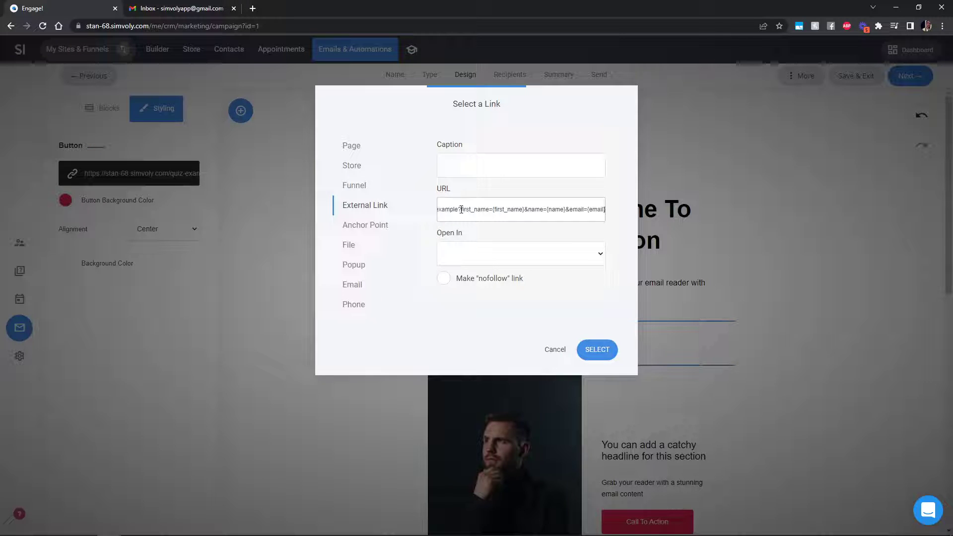
{"action": "left_click_drag", "start_coordinate": [461, 210], "coordinate": [623, 224]}
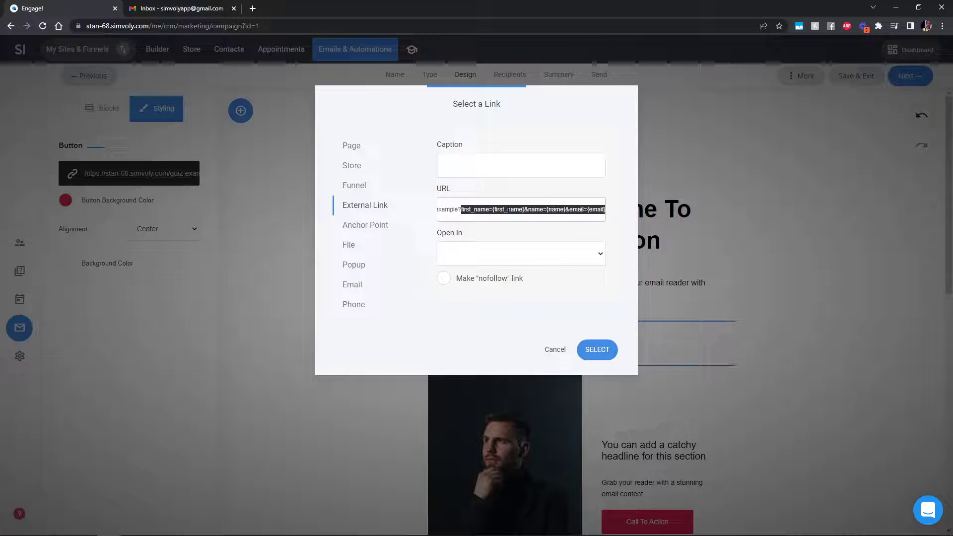
{"action": "left_click", "coordinate": [568, 212]}
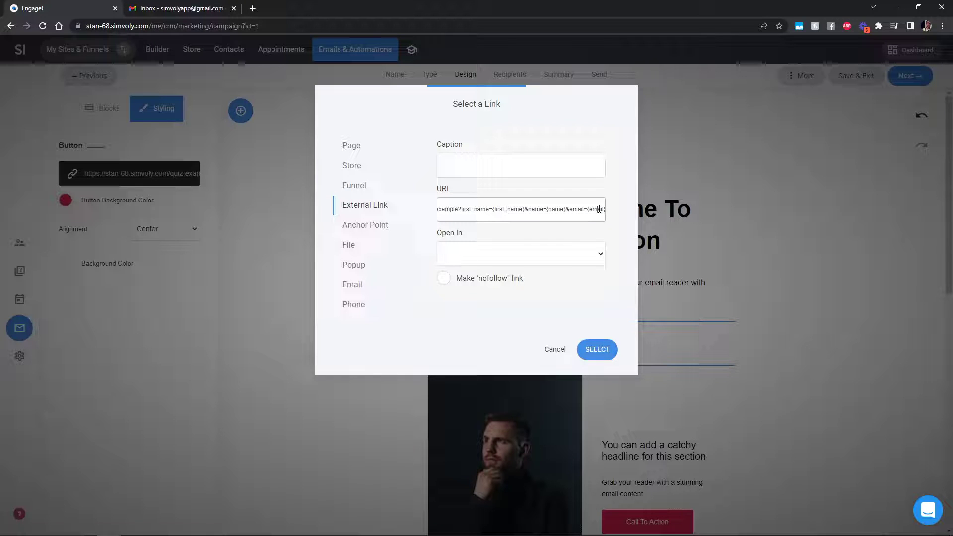
{"action": "left_click", "coordinate": [601, 351]}
{"action": "left_click", "coordinate": [660, 242]}
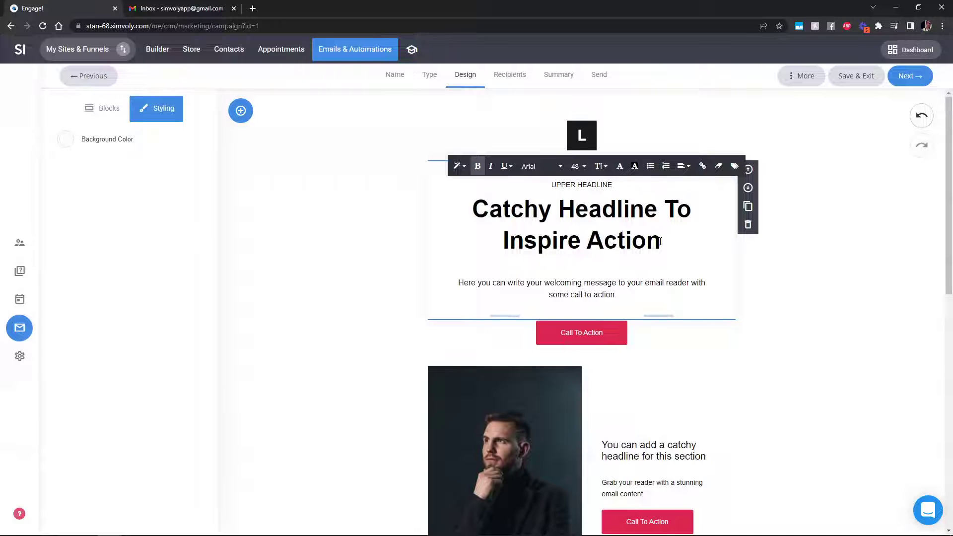
Replace the headline with 'We need your feedback, ' followed by the inserted first_name property
{"action": "left_click_drag", "start_coordinate": [666, 241], "coordinate": [480, 206]}
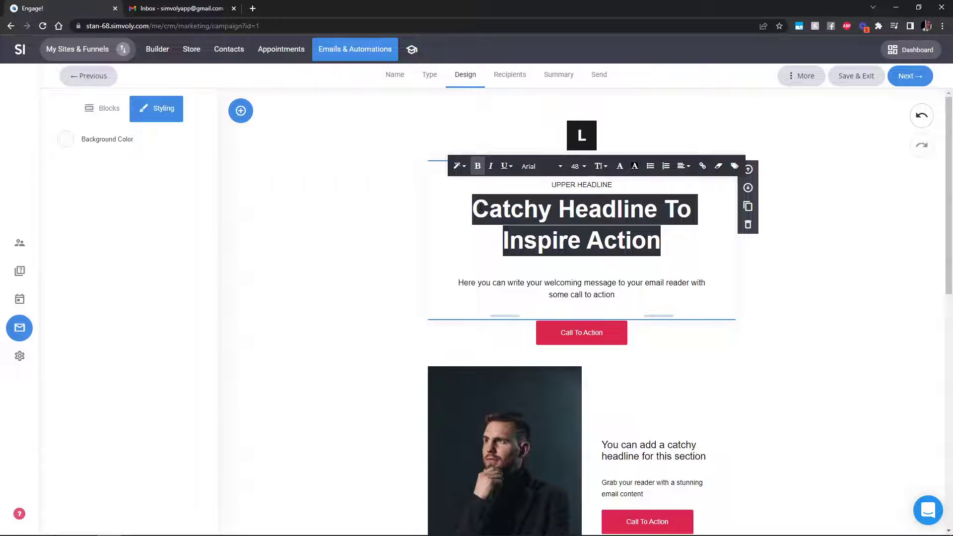
{"action": "type", "text": "We need "}
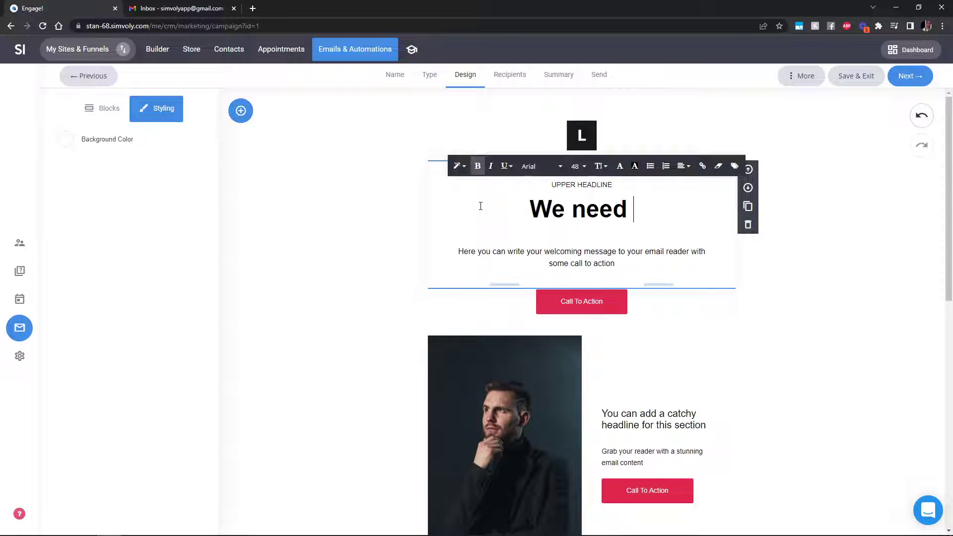
{"action": "type", "text": "your feedbac"}
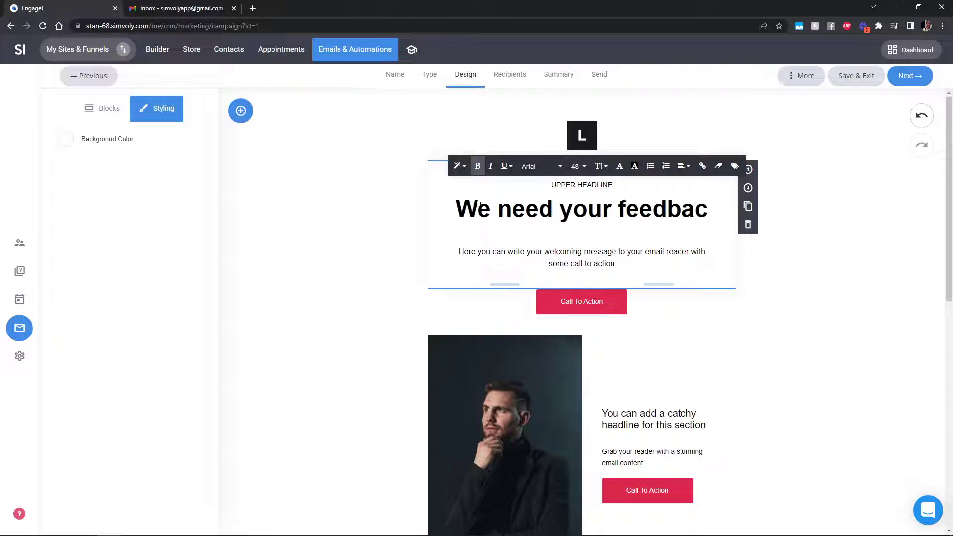
{"action": "type", "text": "k, {fir"}
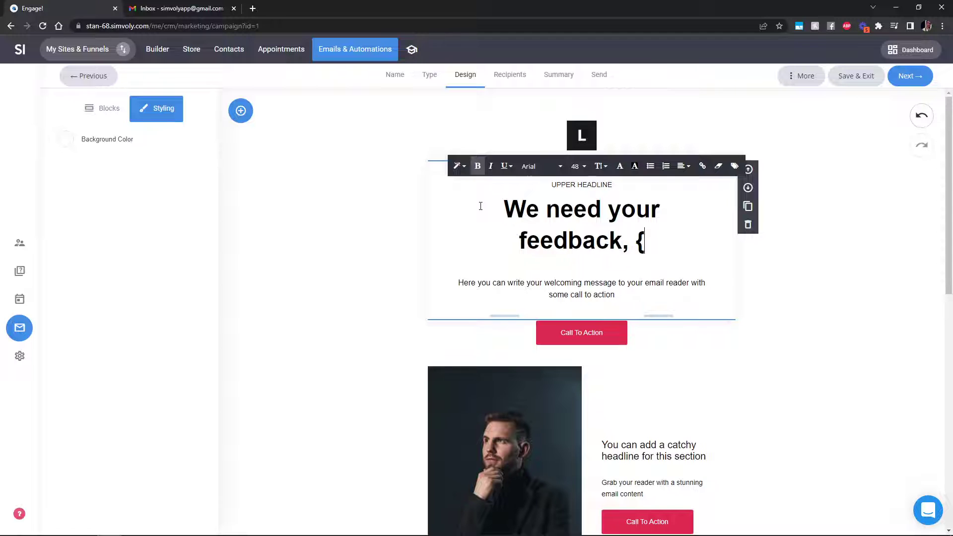
{"action": "key", "text": "BackSpace"}
{"action": "key", "text": "BackSpace"}
{"action": "key", "text": "BackSpace"}
{"action": "key", "text": "BackSpace"}
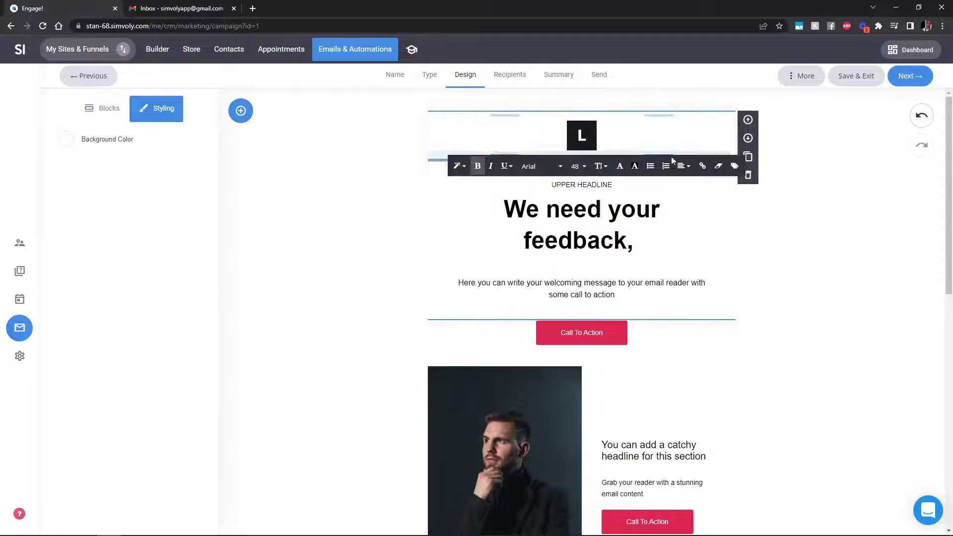
{"action": "left_click", "coordinate": [734, 165]}
{"action": "left_click", "coordinate": [416, 158]}
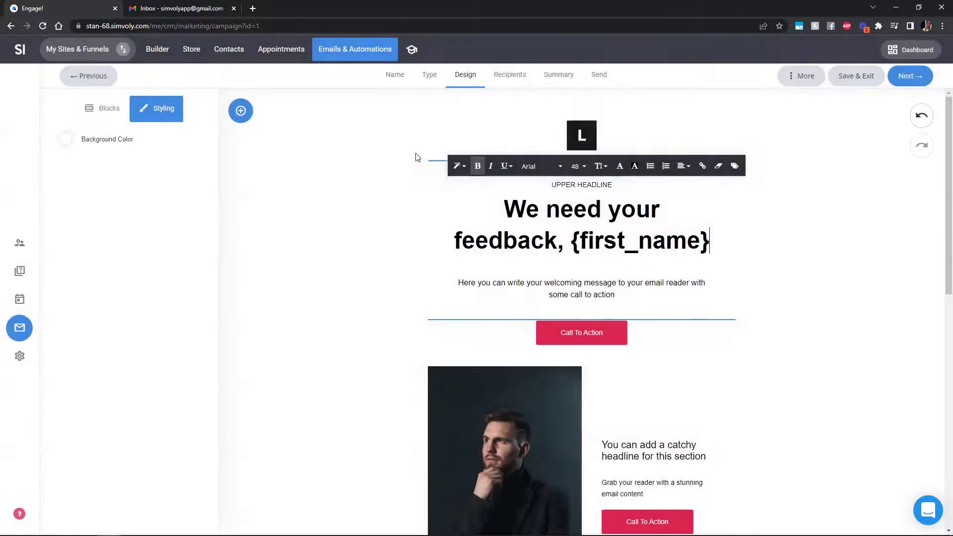
{"action": "left_click", "coordinate": [819, 280]}
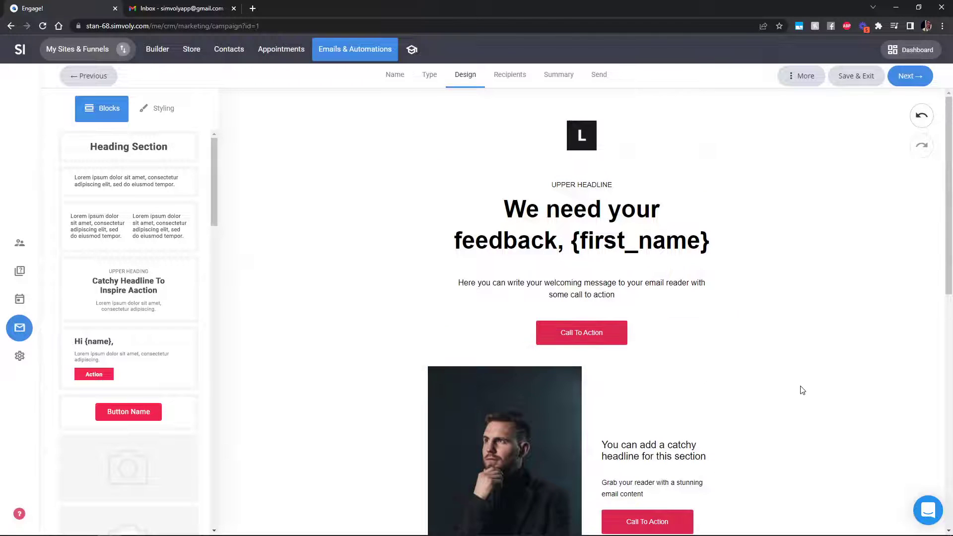
Delete both image-and-text sections and continue to the Recipients step
{"action": "left_click", "coordinate": [748, 430]}
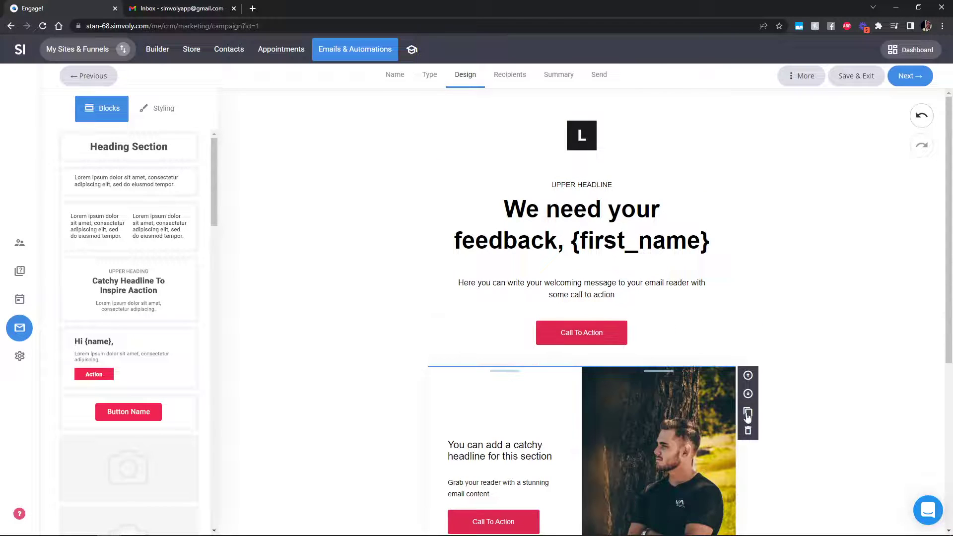
{"action": "left_click", "coordinate": [748, 431]}
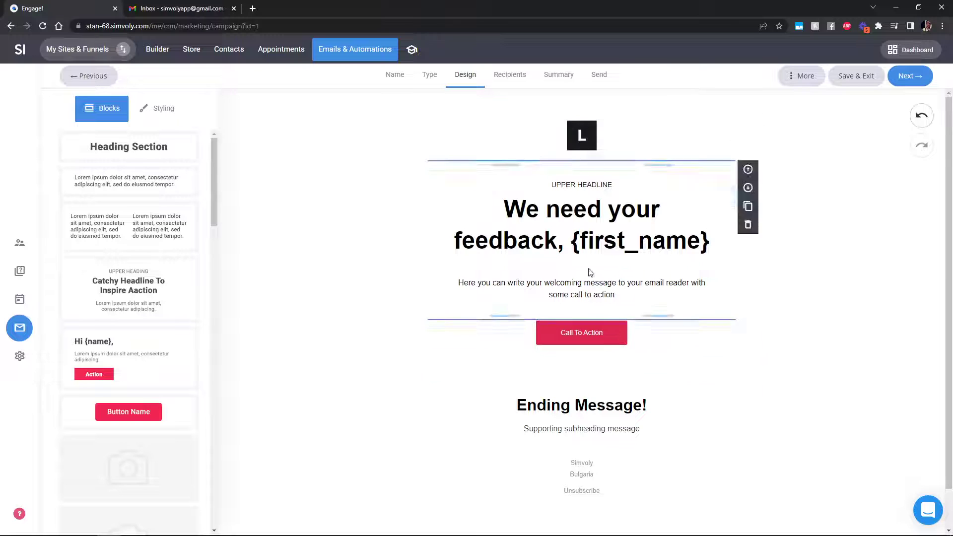
{"action": "left_click", "coordinate": [905, 76]}
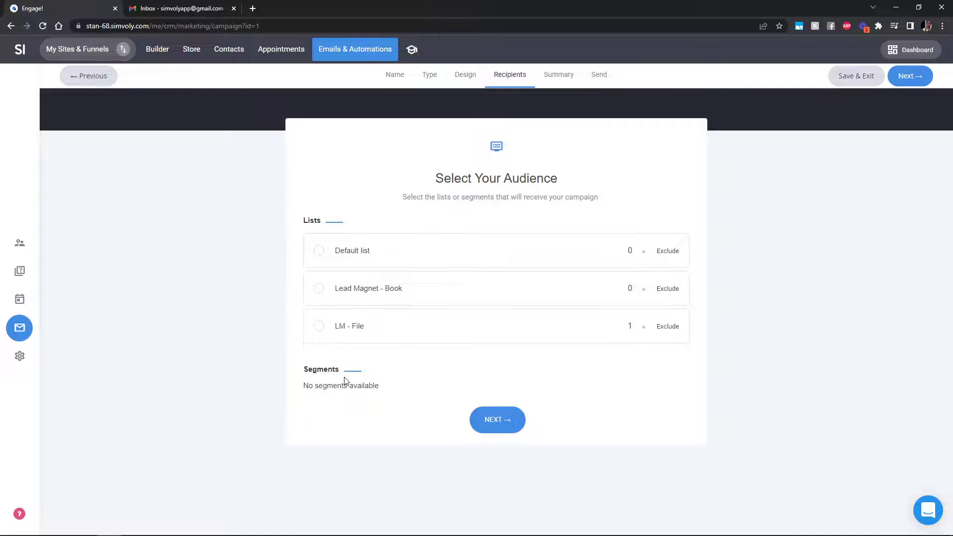
Choose the LM - File list and set the subject 'We need your feedback, {first_name}'
{"action": "left_click", "coordinate": [356, 328]}
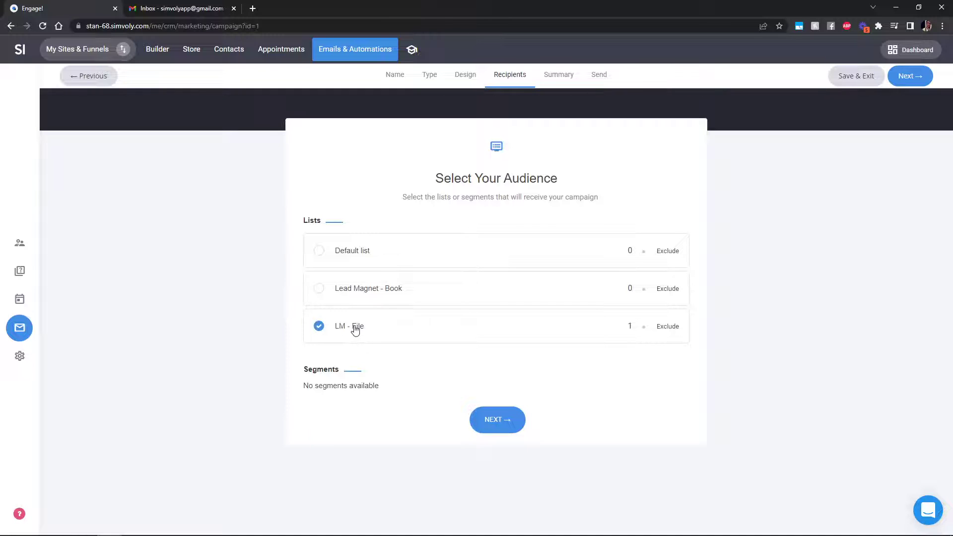
{"action": "left_click", "coordinate": [512, 427]}
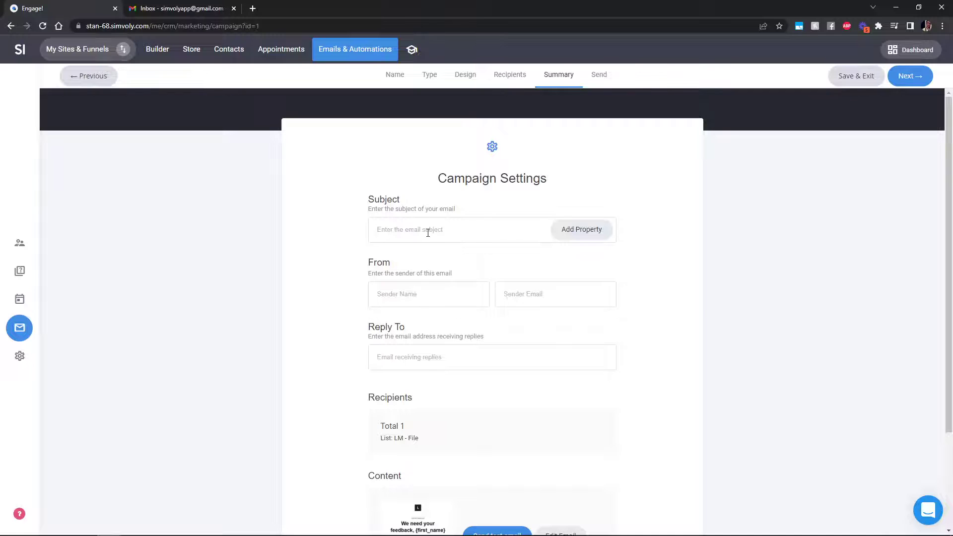
{"action": "left_click", "coordinate": [446, 229]}
{"action": "type", "text": "We need your feedback,"}
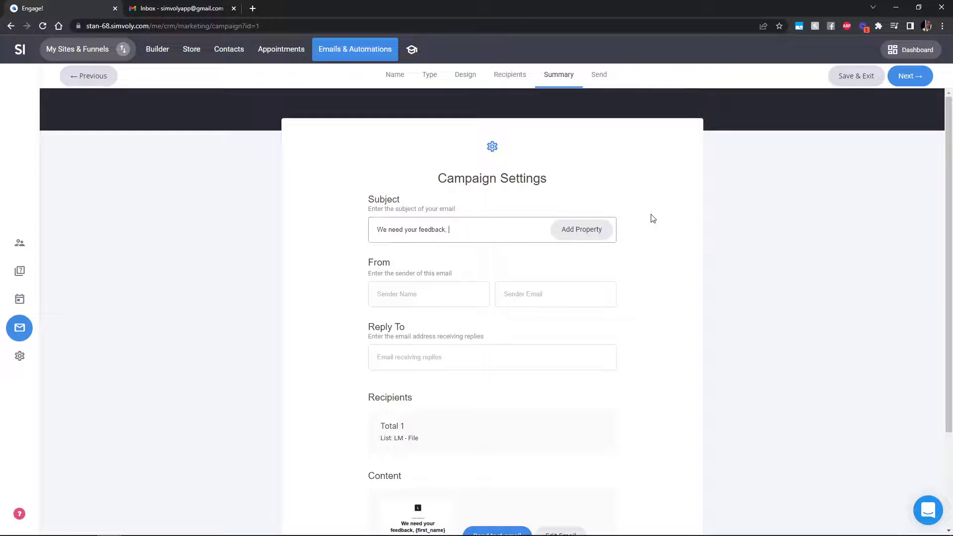
{"action": "left_click", "coordinate": [594, 230]}
{"action": "left_click", "coordinate": [414, 154]}
Fill in the sender name, sender email and reply-to address
{"action": "left_click", "coordinate": [461, 296]}
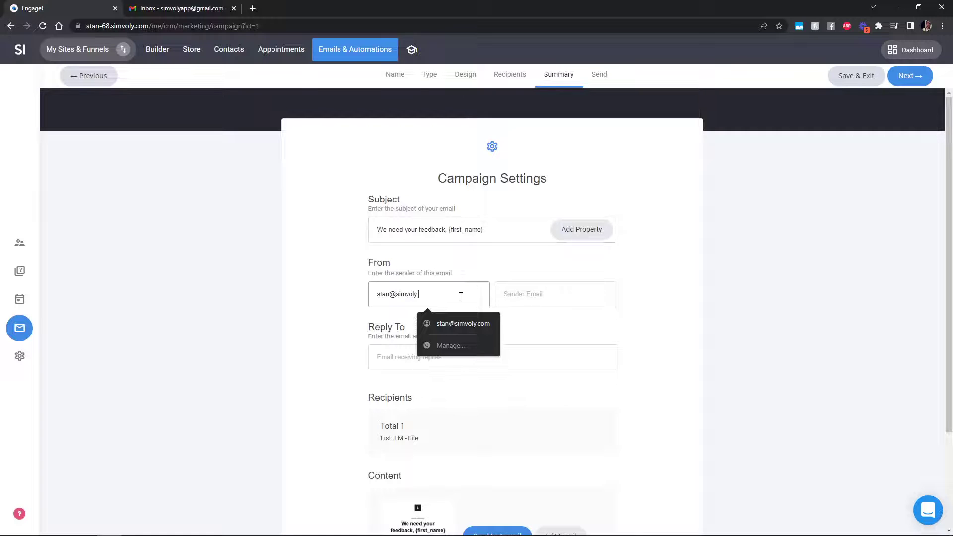
{"action": "key", "text": "Down"}
{"action": "left_click", "coordinate": [556, 293]}
{"action": "key", "text": "ctrl+v"}
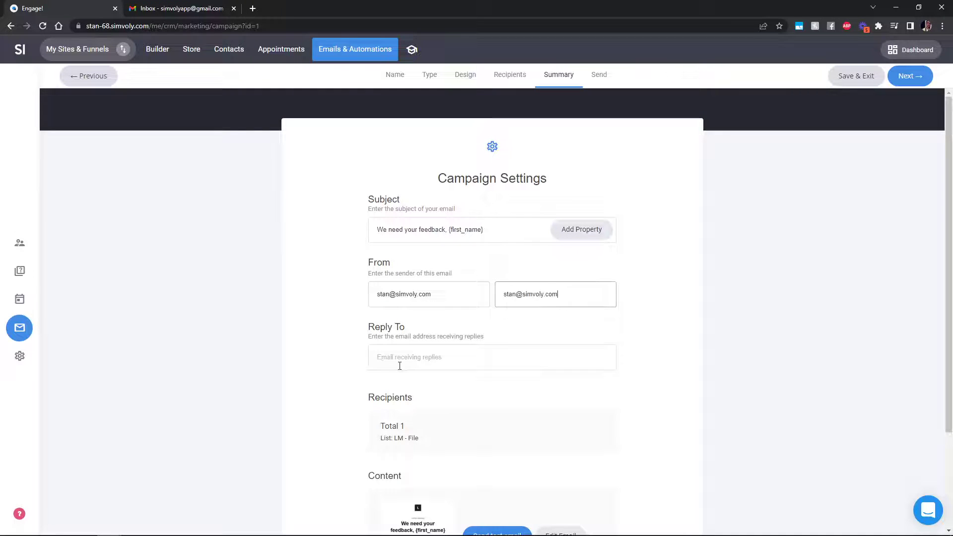
{"action": "left_click", "coordinate": [397, 365]}
{"action": "key", "text": "ctrl+v"}
{"action": "left_click", "coordinate": [640, 353]}
Send the Survey campaign right away
{"action": "scroll", "coordinate": [650, 342], "scroll_direction": "down", "scroll_amount": 2}
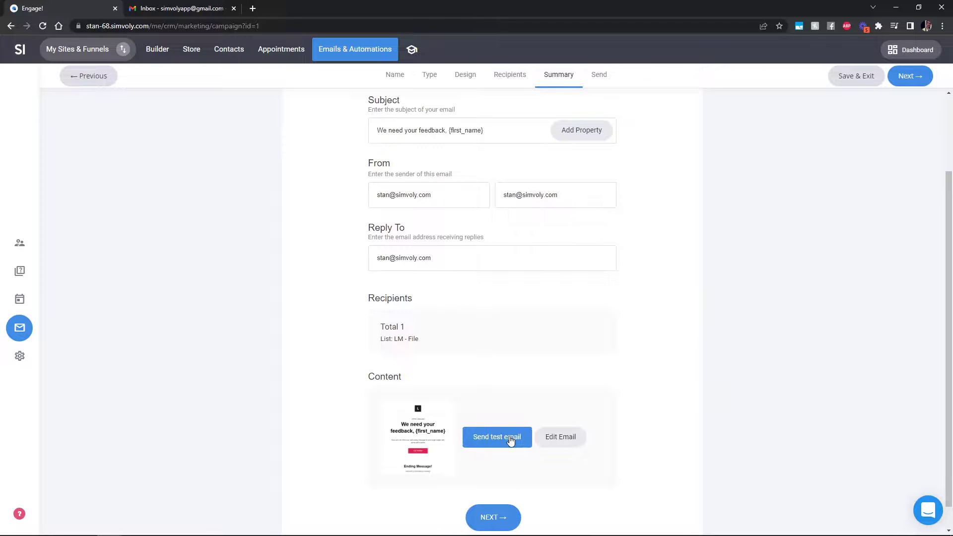
{"action": "left_click", "coordinate": [503, 524]}
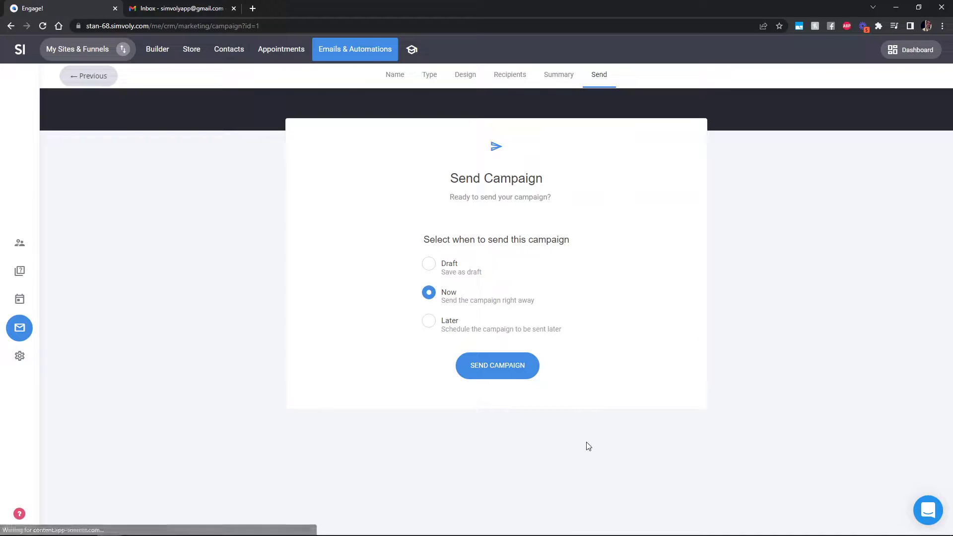
{"action": "left_click", "coordinate": [493, 369]}
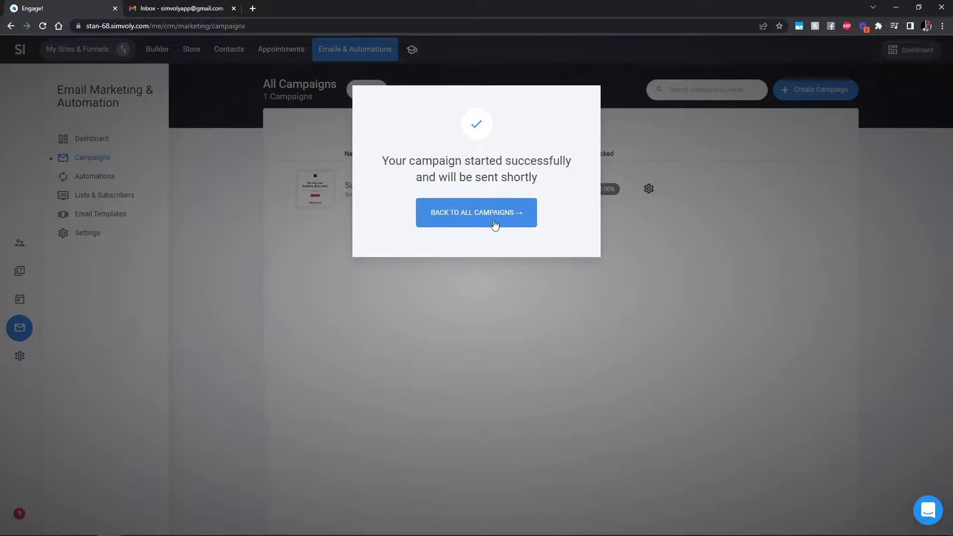
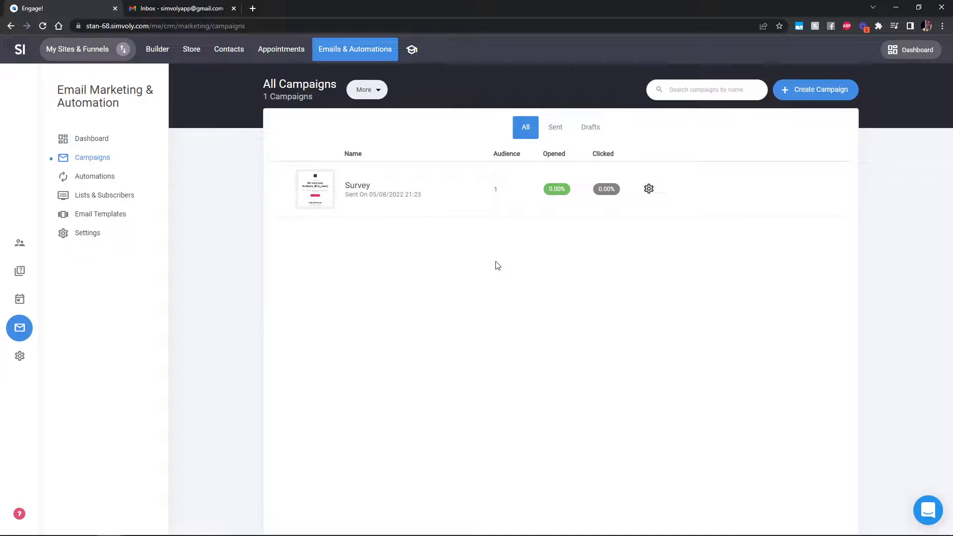
{"action": "left_click", "coordinate": [120, 204]}
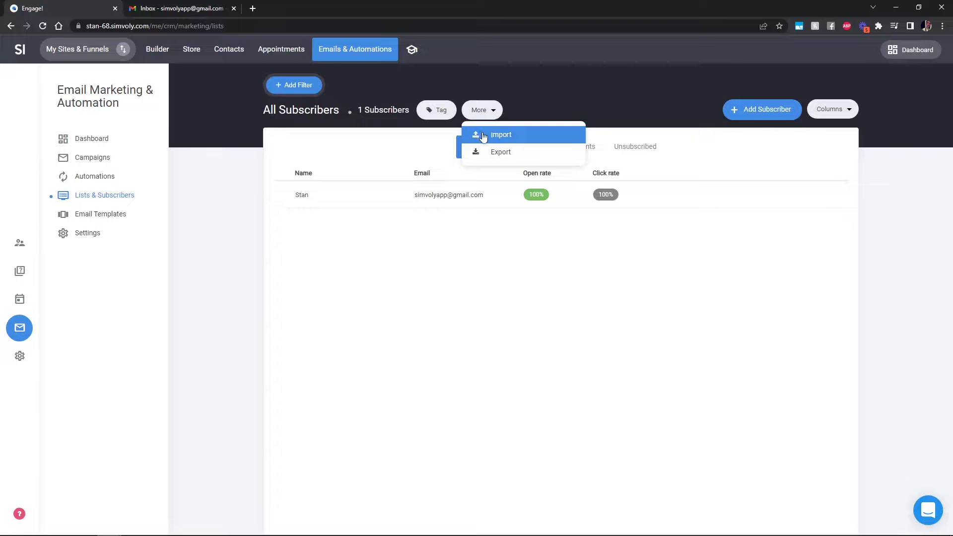
{"action": "left_click", "coordinate": [548, 154]}
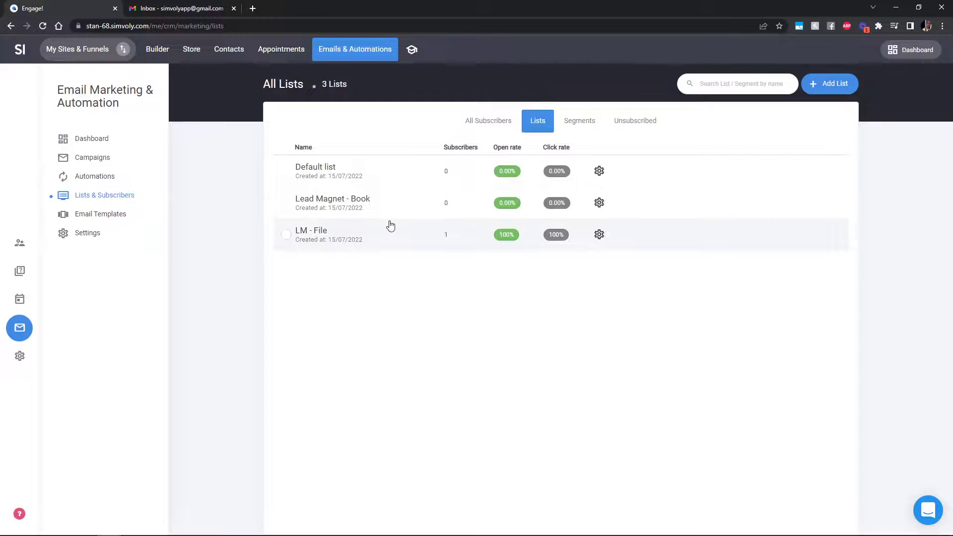
{"action": "left_click", "coordinate": [580, 128]}
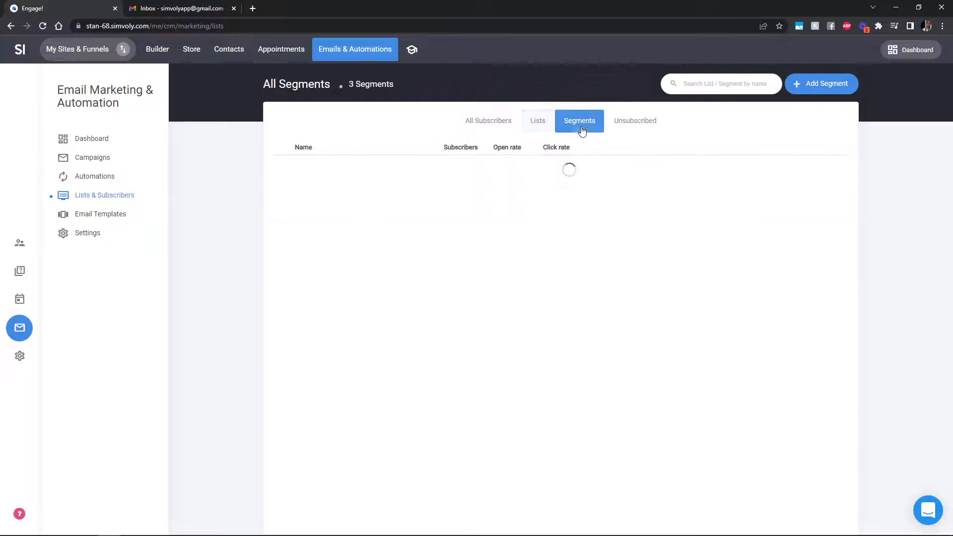
{"action": "left_click", "coordinate": [493, 128]}
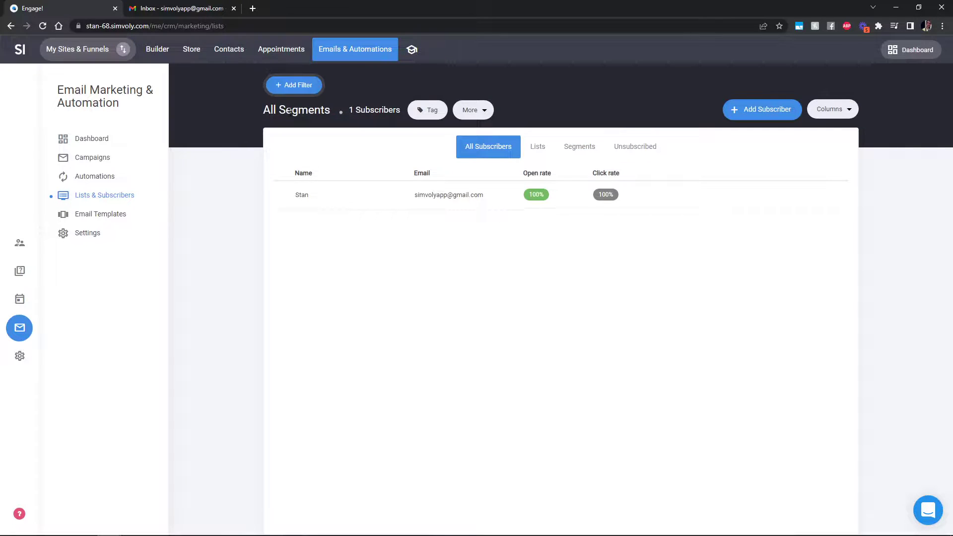
{"action": "left_click", "coordinate": [297, 87]}
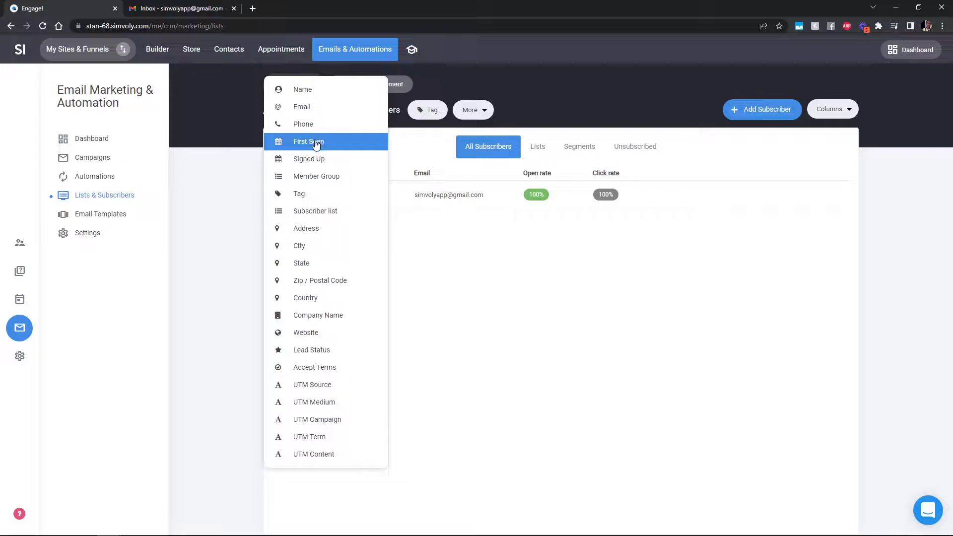
{"action": "left_click", "coordinate": [331, 195]}
{"action": "left_click", "coordinate": [599, 96]}
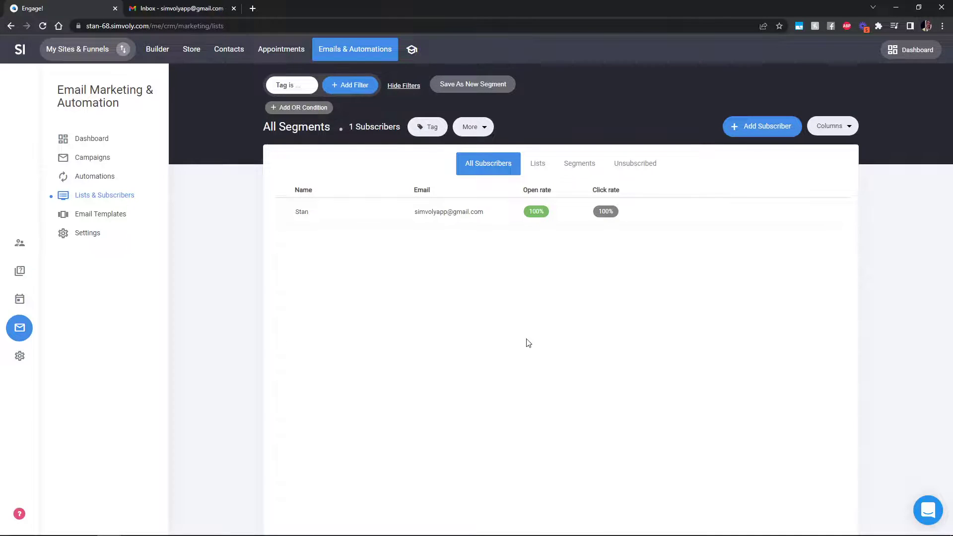
{"action": "left_click", "coordinate": [104, 160]}
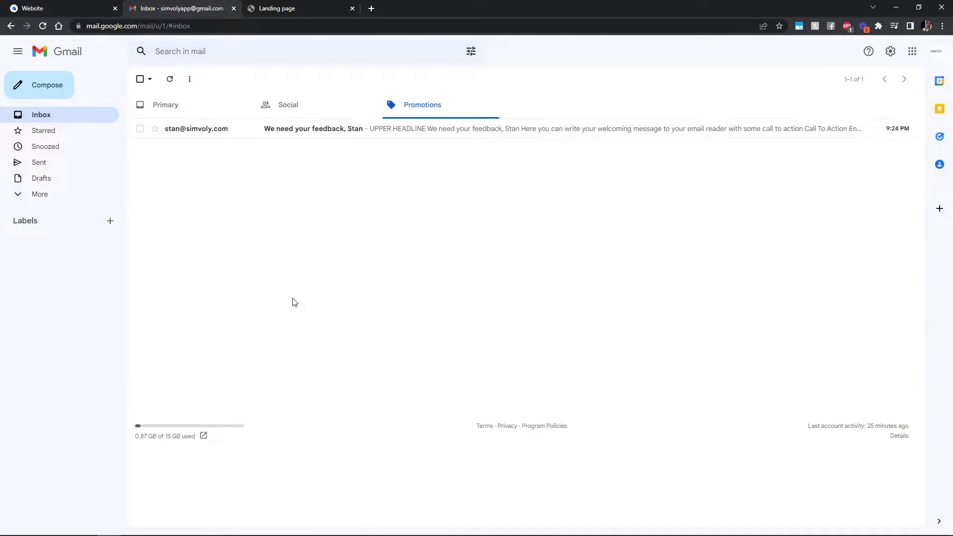
Open the 'We need your feedback' email's survey link, keeping only one survey tab
{"action": "left_click", "coordinate": [347, 132]}
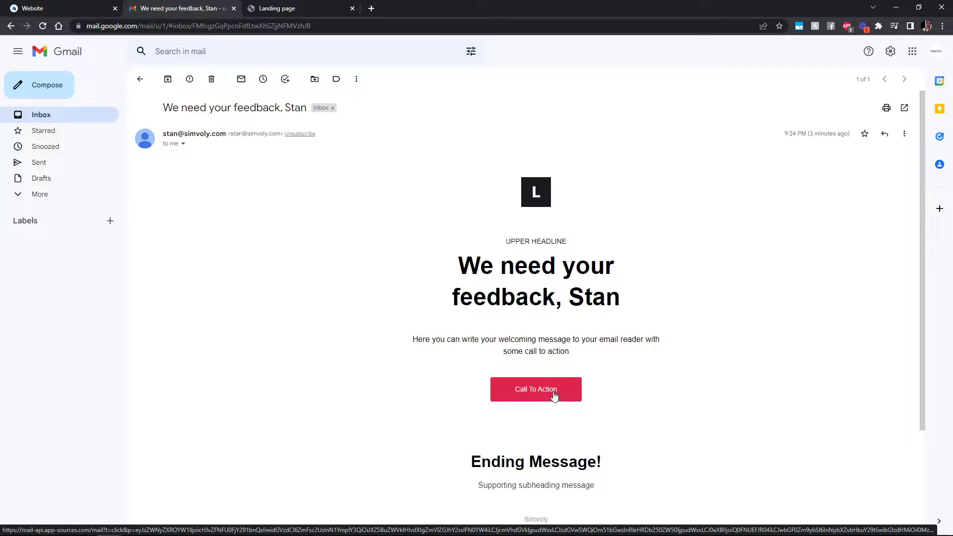
{"action": "left_click", "coordinate": [555, 397]}
{"action": "left_click", "coordinate": [472, 9]}
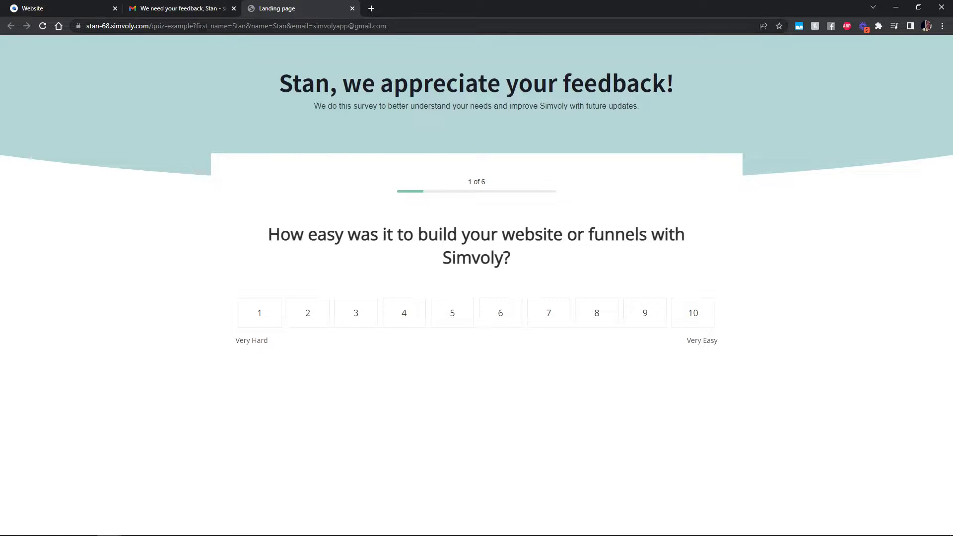
Check the subscriber's name and email personalised in the survey heading and page address
{"action": "left_click", "coordinate": [198, 26]}
{"action": "left_click", "coordinate": [321, 95]}
{"action": "left_click_drag", "start_coordinate": [331, 90], "coordinate": [286, 87]}
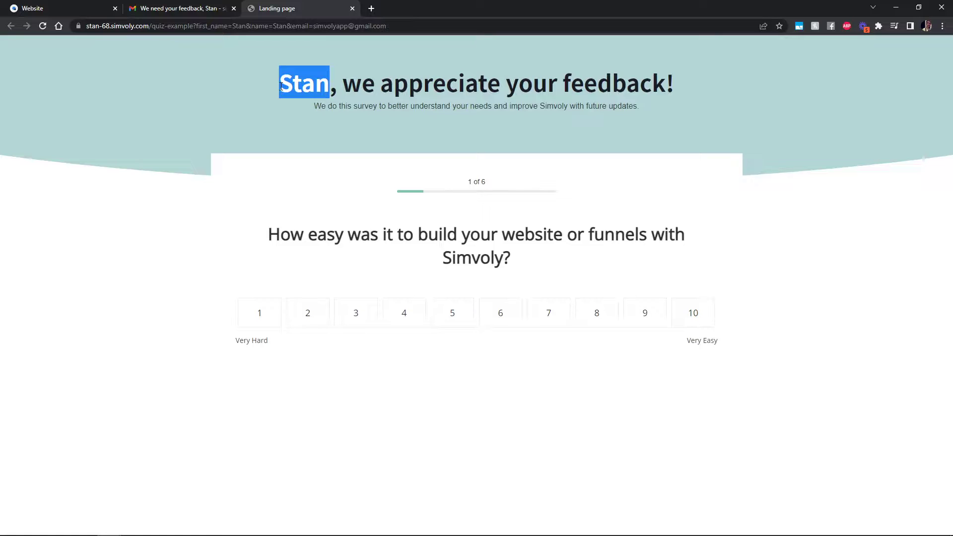
{"action": "left_click", "coordinate": [259, 46]}
{"action": "double_click", "coordinate": [279, 25]}
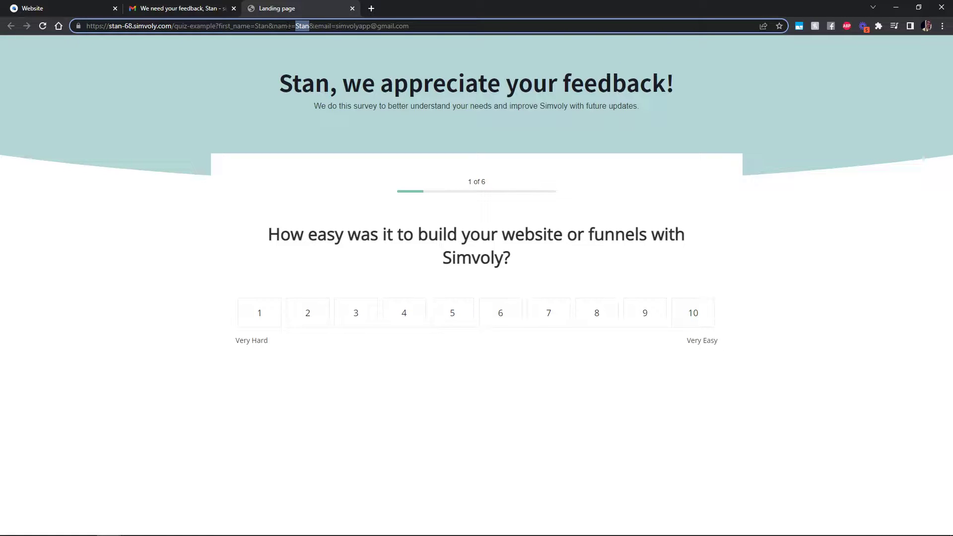
{"action": "left_click_drag", "start_coordinate": [336, 28], "coordinate": [416, 33]}
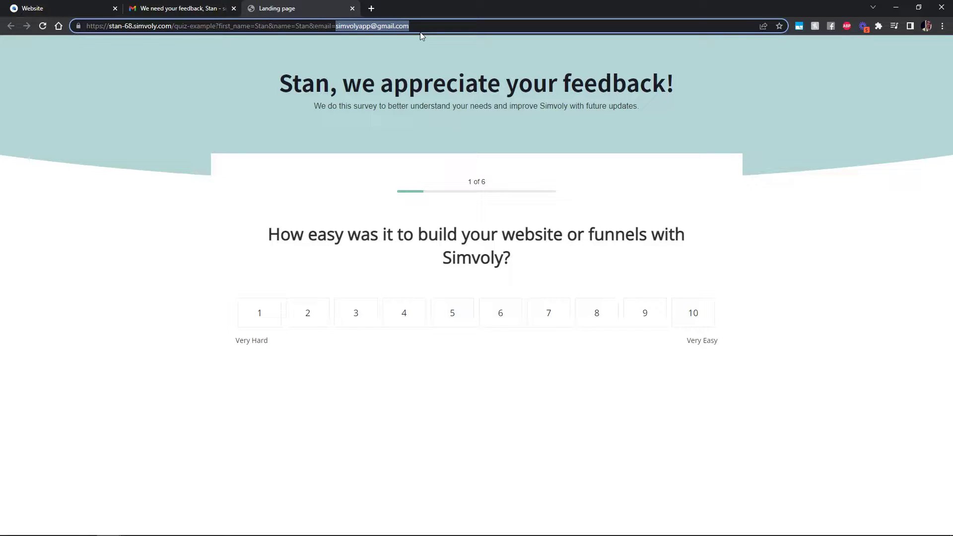
{"action": "left_click", "coordinate": [478, 132]}
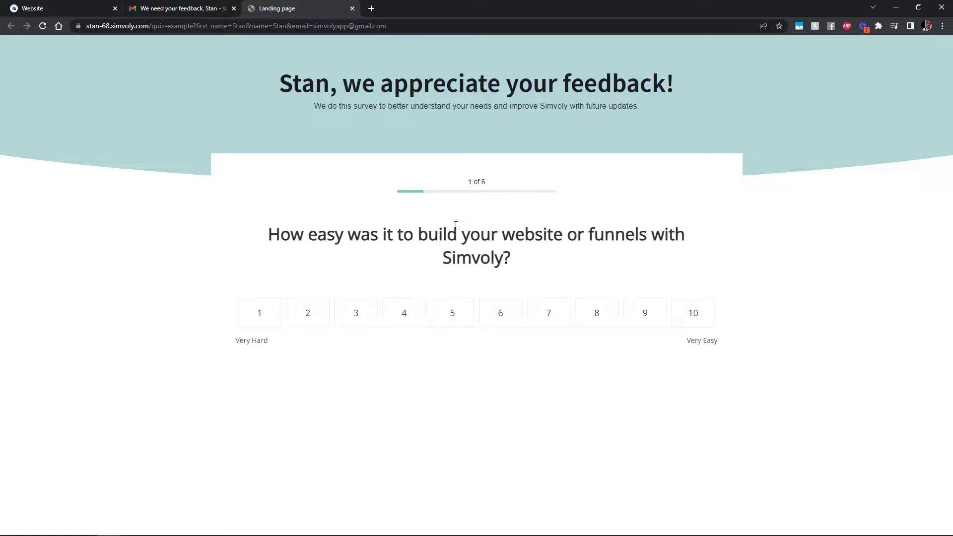
Rate ease of building 7, with answers 'dsa' and 'dsadas' for the next questions
{"action": "left_click", "coordinate": [551, 323]}
{"action": "type", "text": "dsa"}
{"action": "left_click", "coordinate": [487, 317]}
{"action": "left_click", "coordinate": [508, 274]}
{"action": "type", "text": "dsadas"}
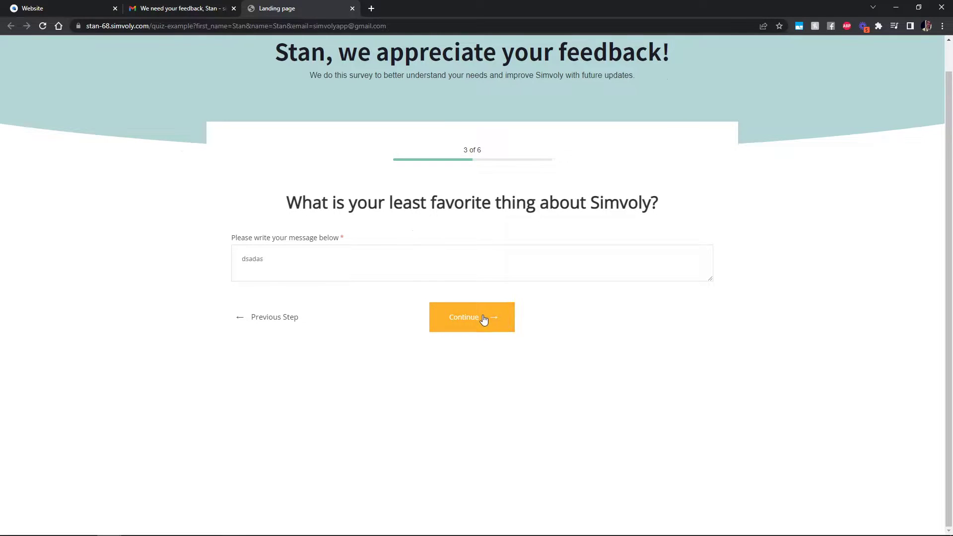
{"action": "left_click", "coordinate": [484, 319]}
Pick Funnels, Email Campaigns and E-Commerce, wish 'dsadas', rate Simvoly 10, and submit
{"action": "left_click", "coordinate": [591, 191]}
{"action": "left_click", "coordinate": [476, 228]}
{"action": "left_click", "coordinate": [442, 189]}
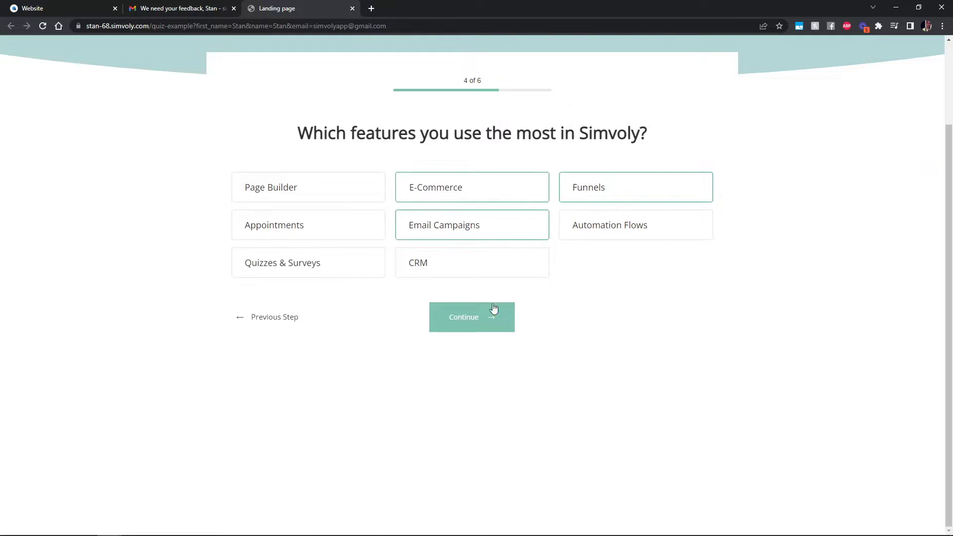
{"action": "left_click", "coordinate": [494, 304]}
{"action": "type", "text": "dsadas"}
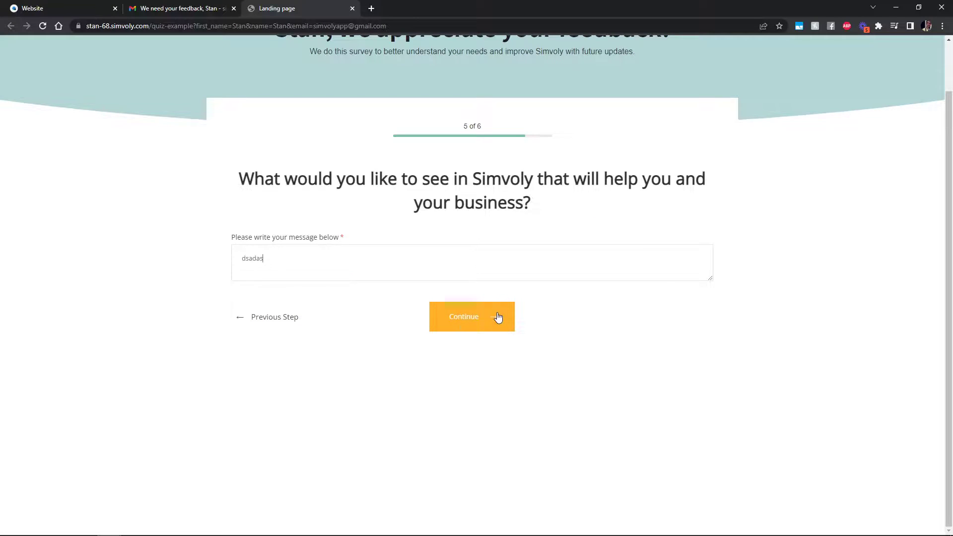
{"action": "left_click", "coordinate": [496, 317]}
{"action": "left_click", "coordinate": [655, 271]}
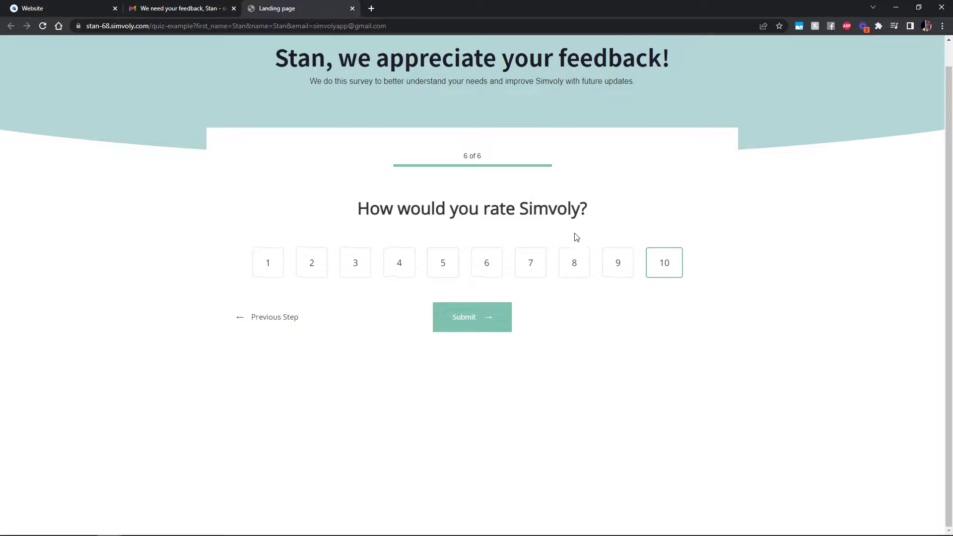
{"action": "left_click", "coordinate": [497, 325]}
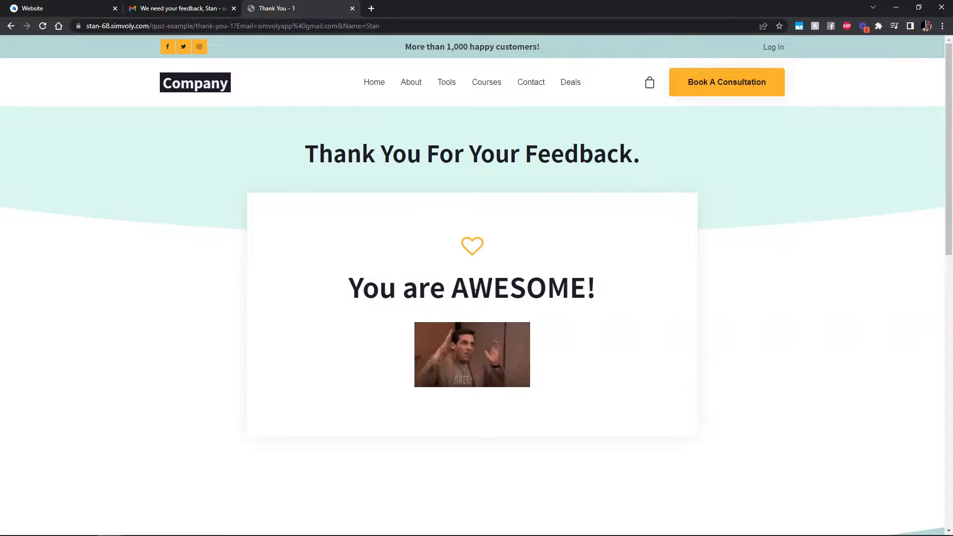
Open the quiz block's Manage Quiz Results settings on the survey landing page
{"action": "left_click", "coordinate": [48, 5]}
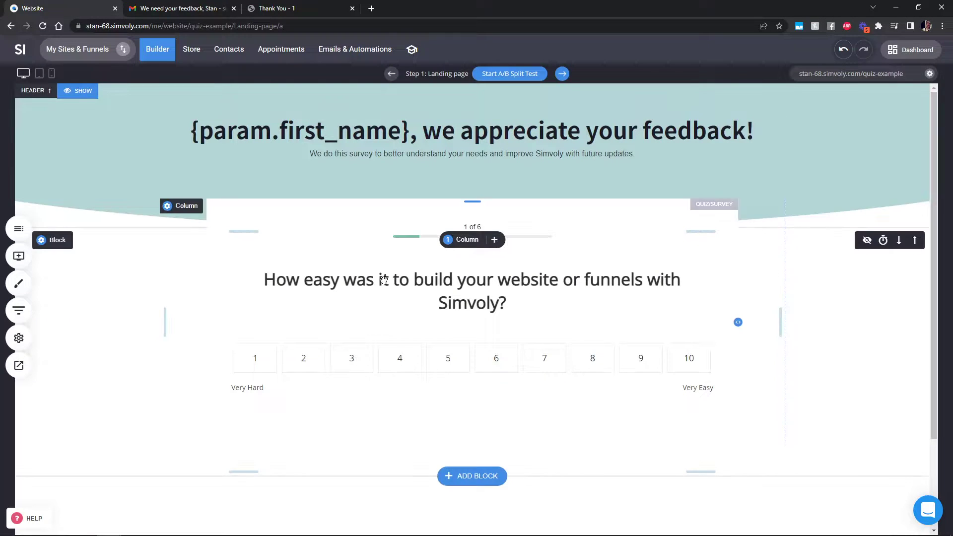
{"action": "left_click", "coordinate": [436, 307]}
{"action": "double_click", "coordinate": [437, 310]}
{"action": "left_click", "coordinate": [781, 401]}
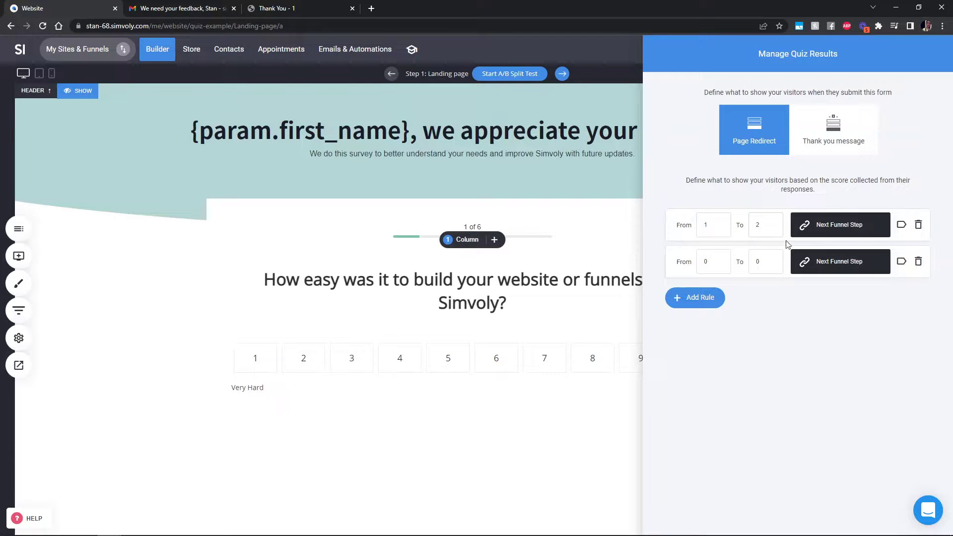
Leave the first score rule redirecting to the next funnel step and close the panel
{"action": "left_click", "coordinate": [861, 224]}
{"action": "left_click", "coordinate": [496, 166]}
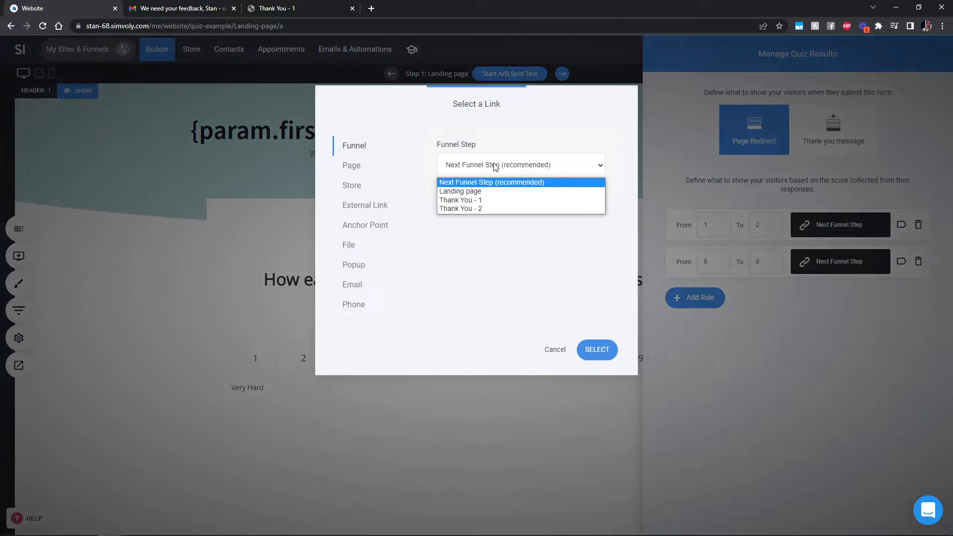
{"action": "left_click", "coordinate": [550, 355]}
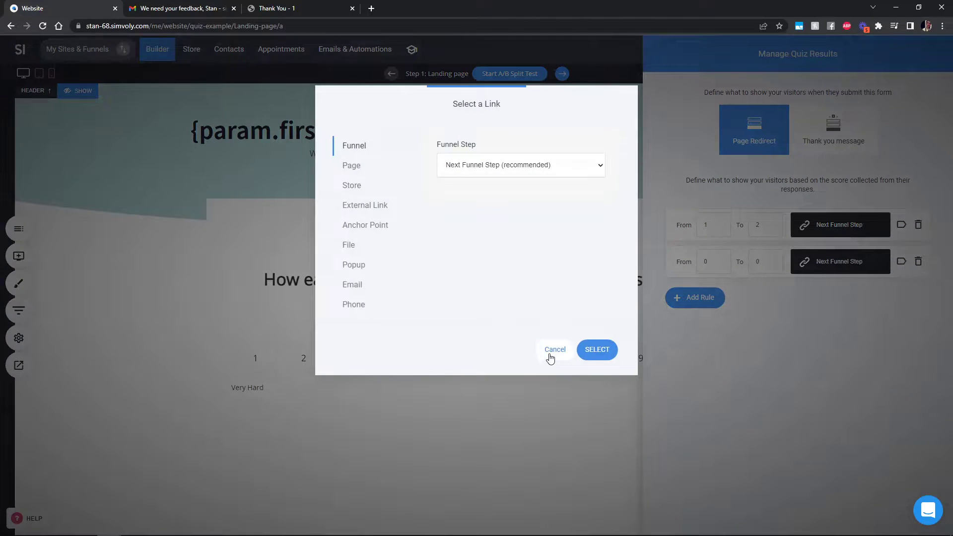
{"action": "left_click", "coordinate": [554, 350]}
{"action": "left_click", "coordinate": [350, 282]}
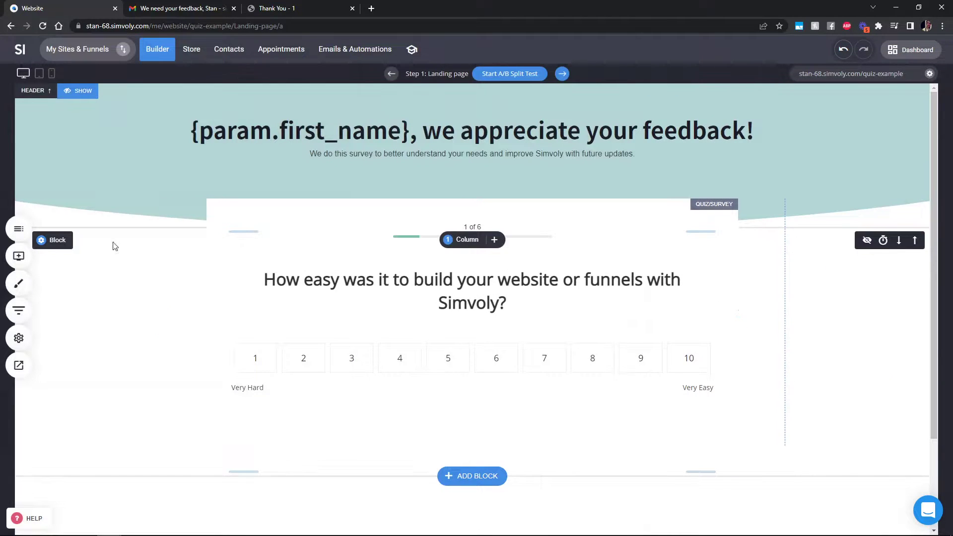
Edit the Quiz Example funnel's Thank You - 1 step and review the steps' visitor counts
{"action": "left_click", "coordinate": [26, 317]}
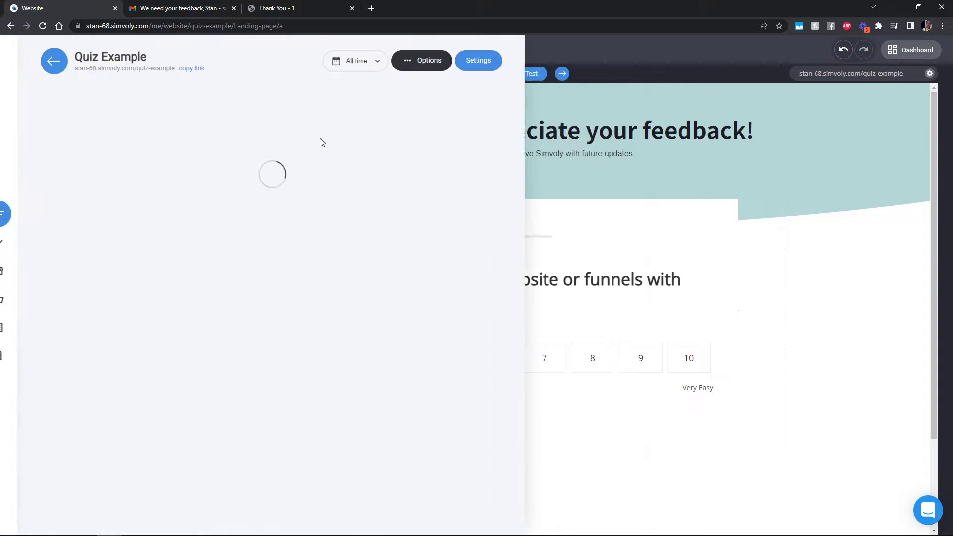
{"action": "left_click", "coordinate": [186, 245]}
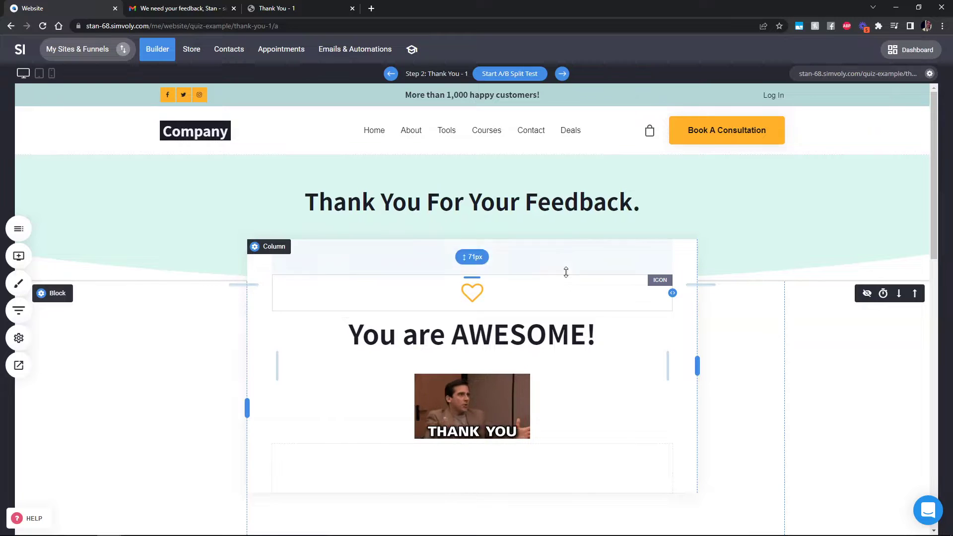
{"action": "mouse_move", "coordinate": [485, 314]}
{"action": "mouse_move", "coordinate": [326, 251]}
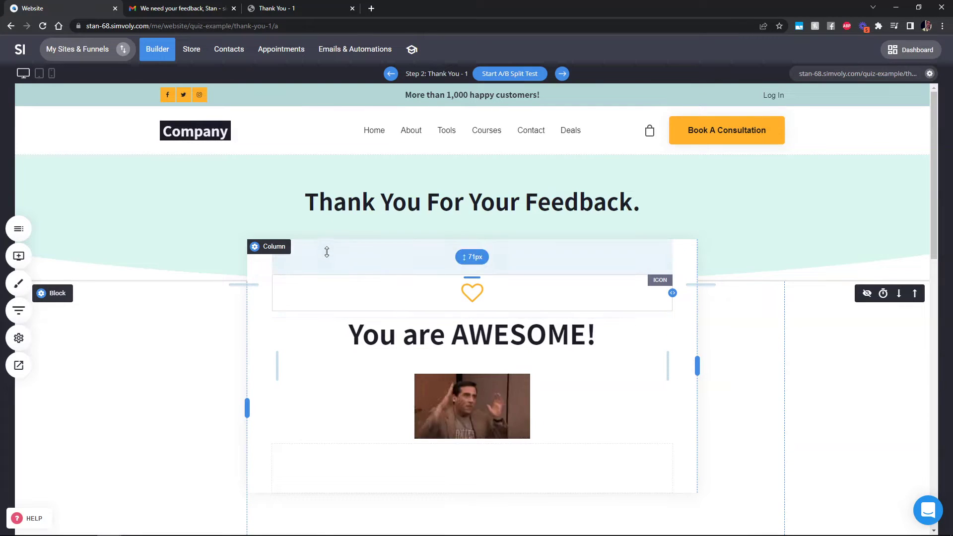
{"action": "left_click", "coordinate": [19, 310]}
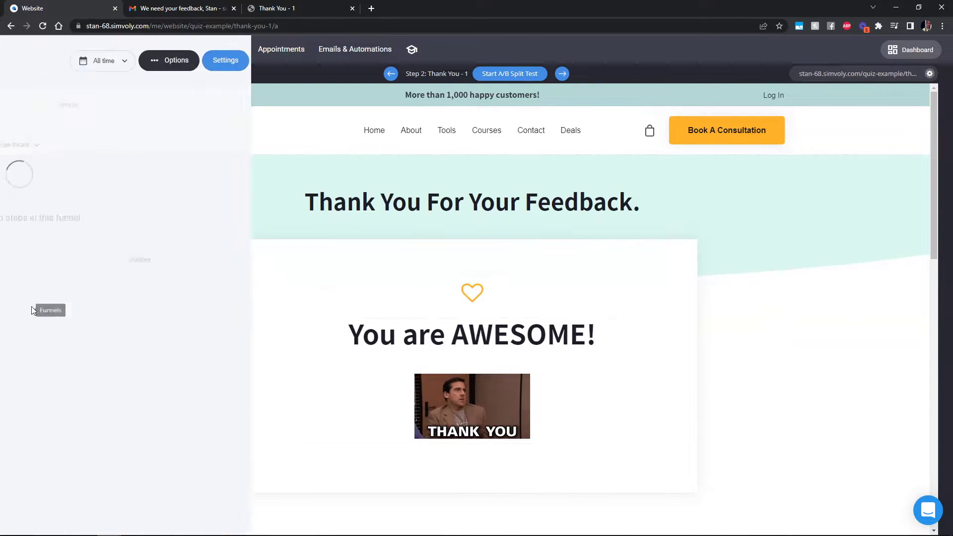
{"action": "mouse_move", "coordinate": [419, 233]}
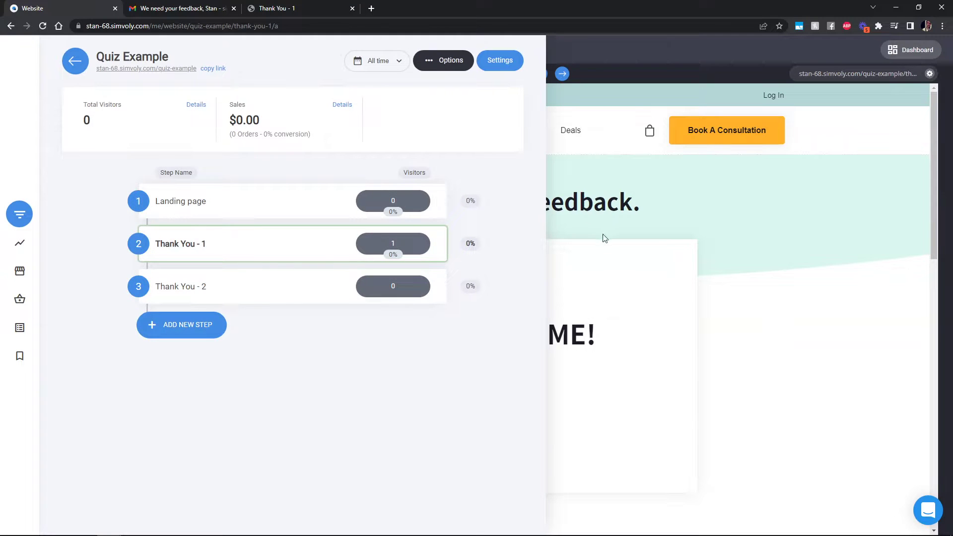
{"action": "left_click", "coordinate": [694, 235]}
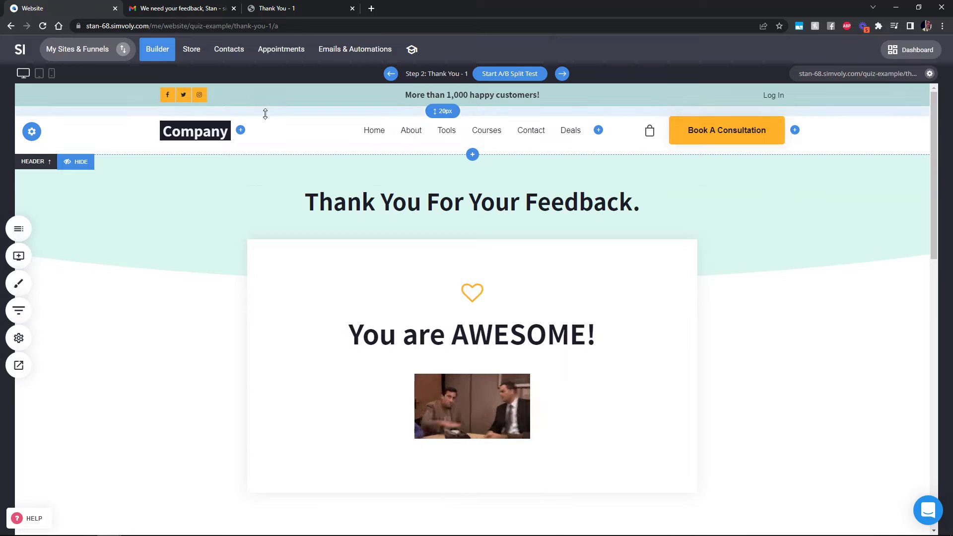
From Contacts' Form Submits, open the submitter's profile and expand their Simvoly Survey answers
{"action": "left_click", "coordinate": [231, 57]}
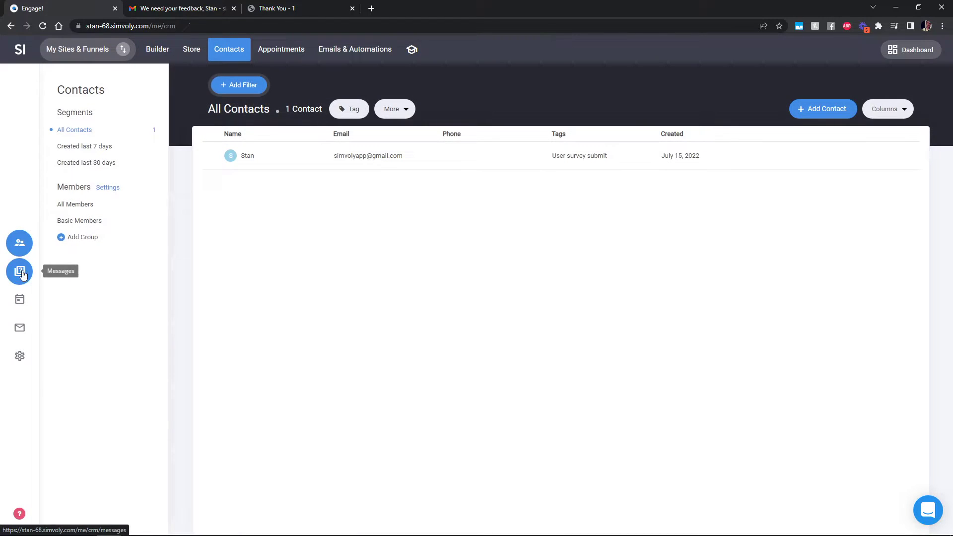
{"action": "left_click", "coordinate": [19, 274]}
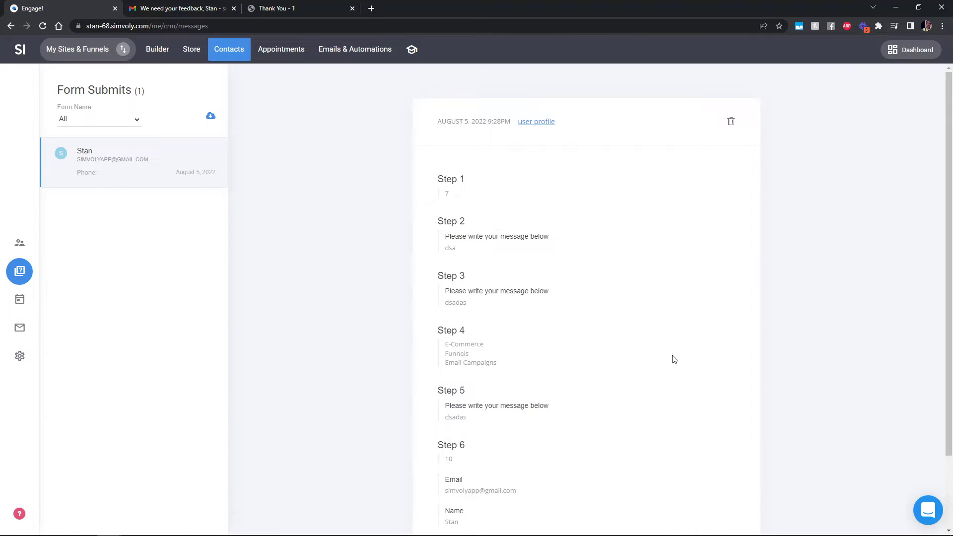
{"action": "scroll", "coordinate": [639, 323], "scroll_direction": "down", "scroll_amount": 1}
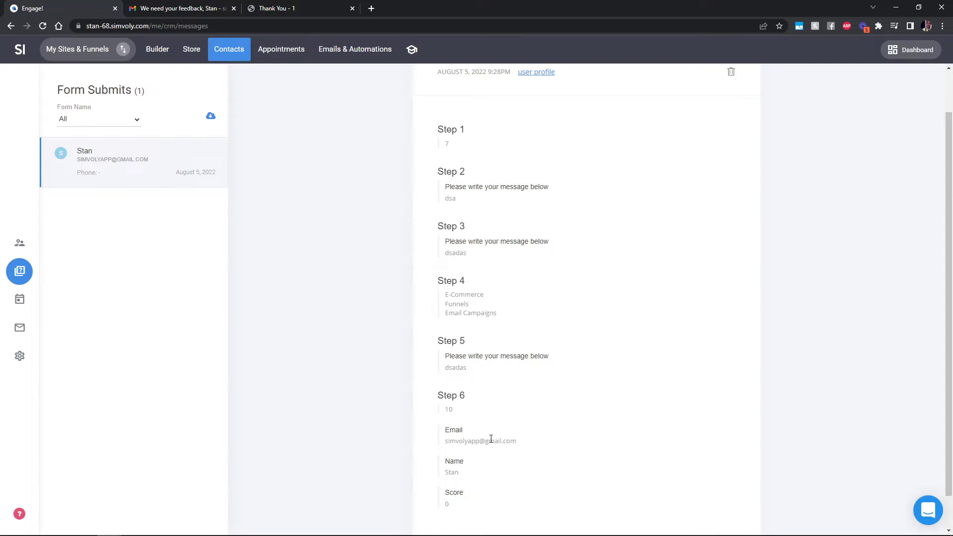
{"action": "scroll", "coordinate": [526, 293], "scroll_direction": "up", "scroll_amount": 2}
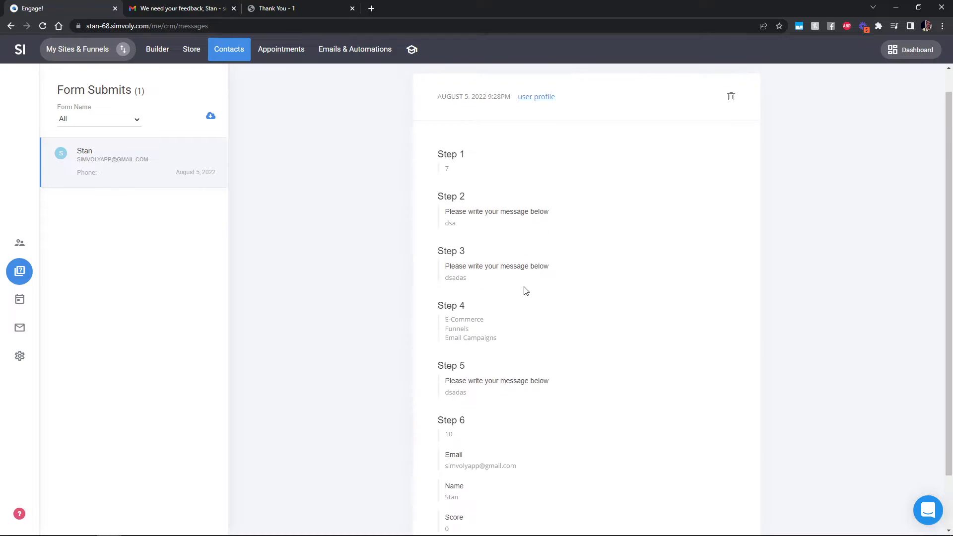
{"action": "left_click", "coordinate": [543, 123]}
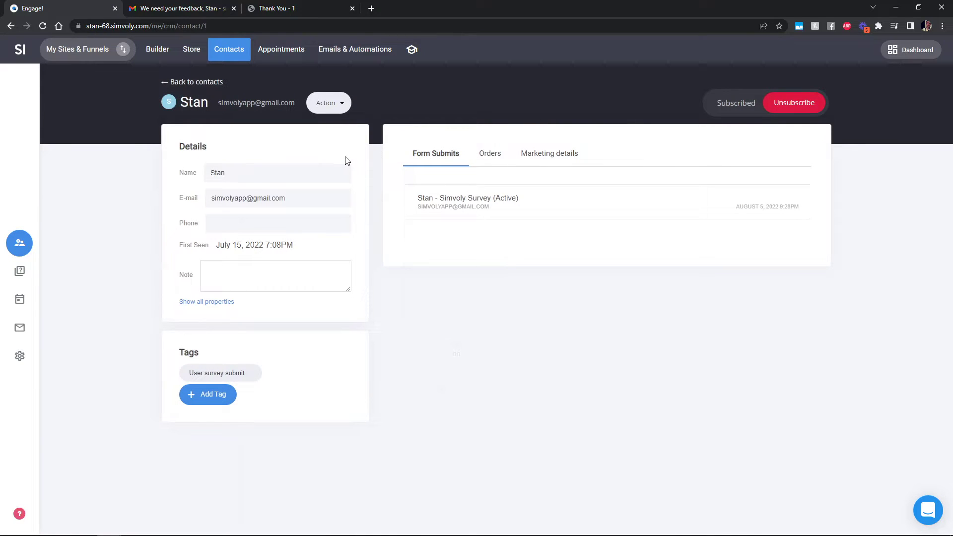
{"action": "left_click", "coordinate": [523, 214]}
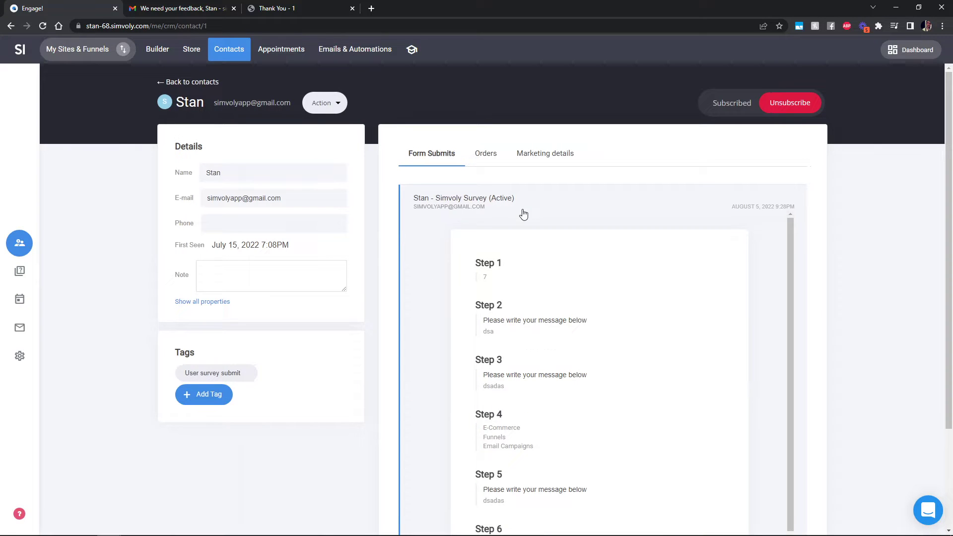